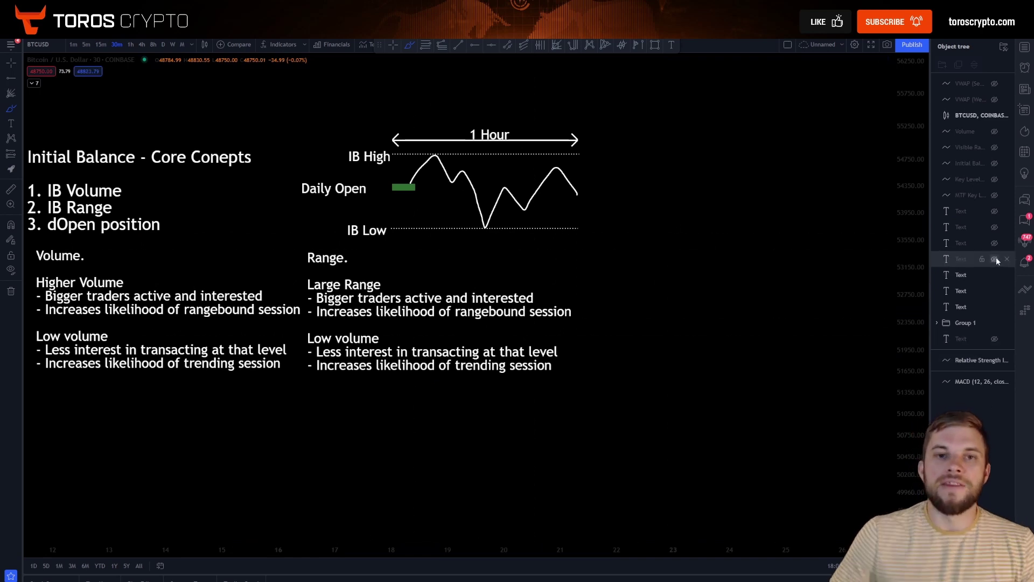
# - Show the hidden Daily Open notes and move them up level with the Range column
pyautogui.click(995, 259)
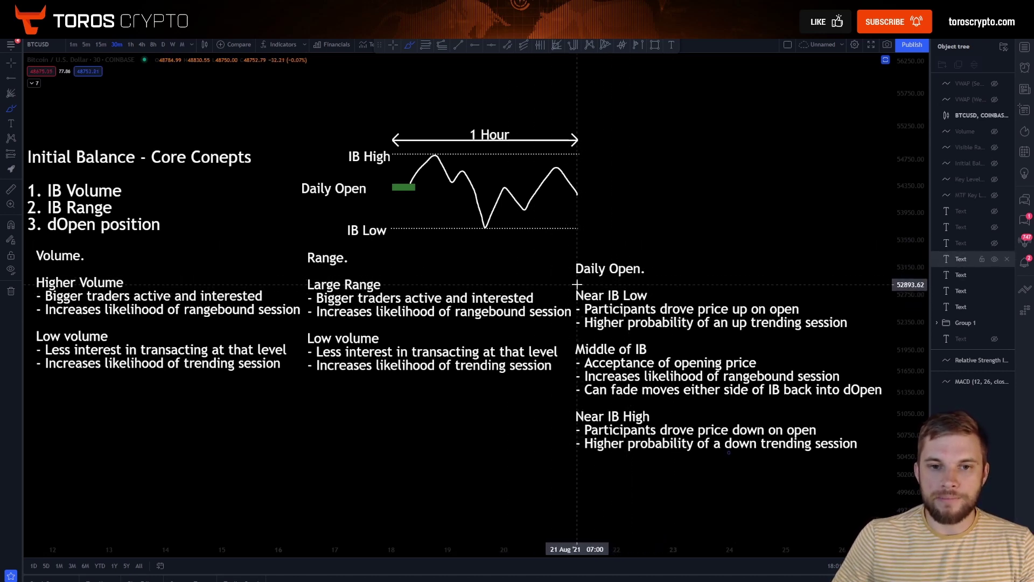
pyautogui.click(12, 63)
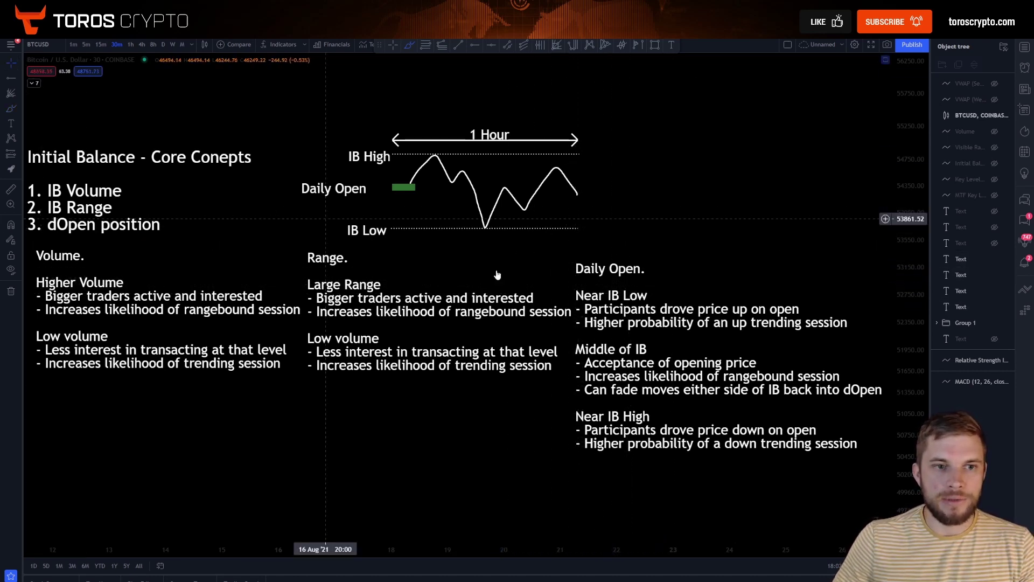
pyautogui.moveTo(636, 305); pyautogui.dragTo(635, 298)
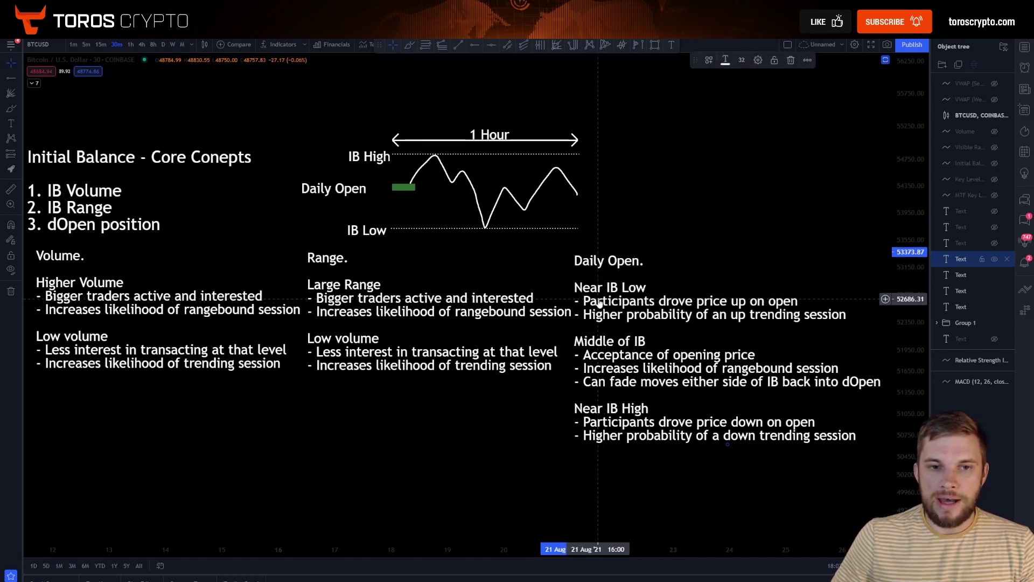
# - Remove the zigzag price path from the diagram and move the green Daily Open box down to the IB Low line
pyautogui.click(13, 65)
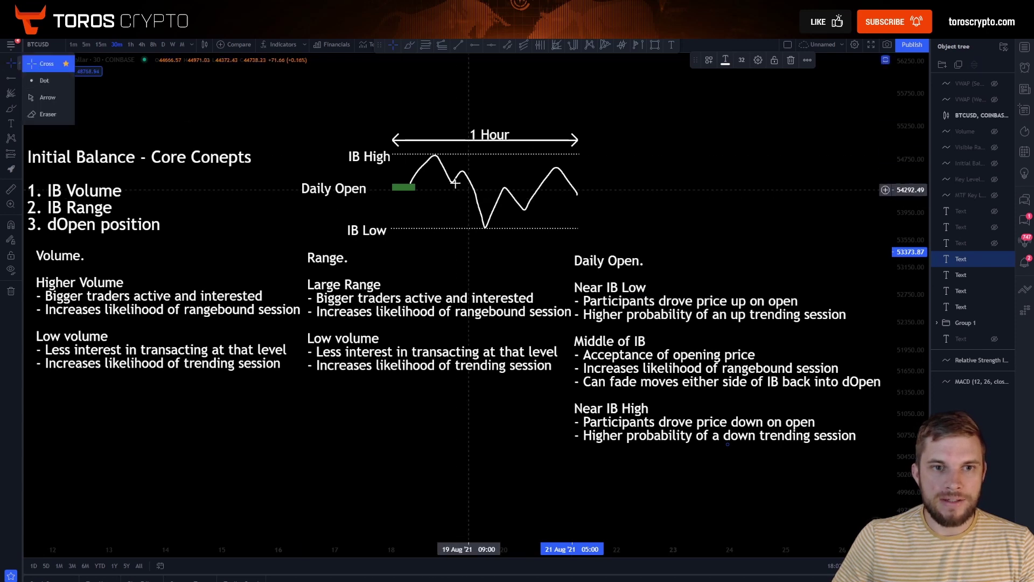
pyautogui.click(43, 81)
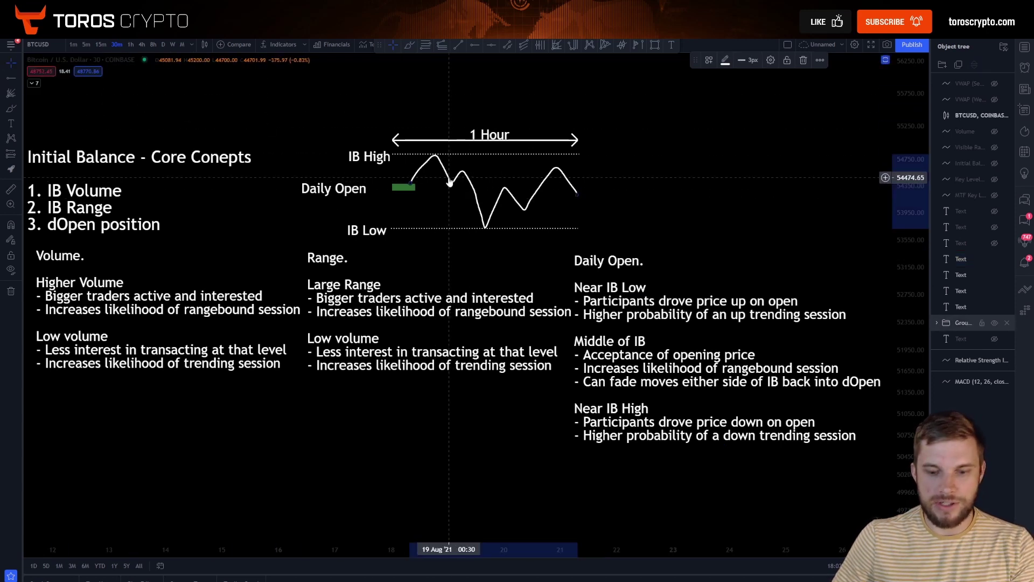
pyautogui.click(403, 188)
pyautogui.moveTo(401, 189); pyautogui.dragTo(401, 221)
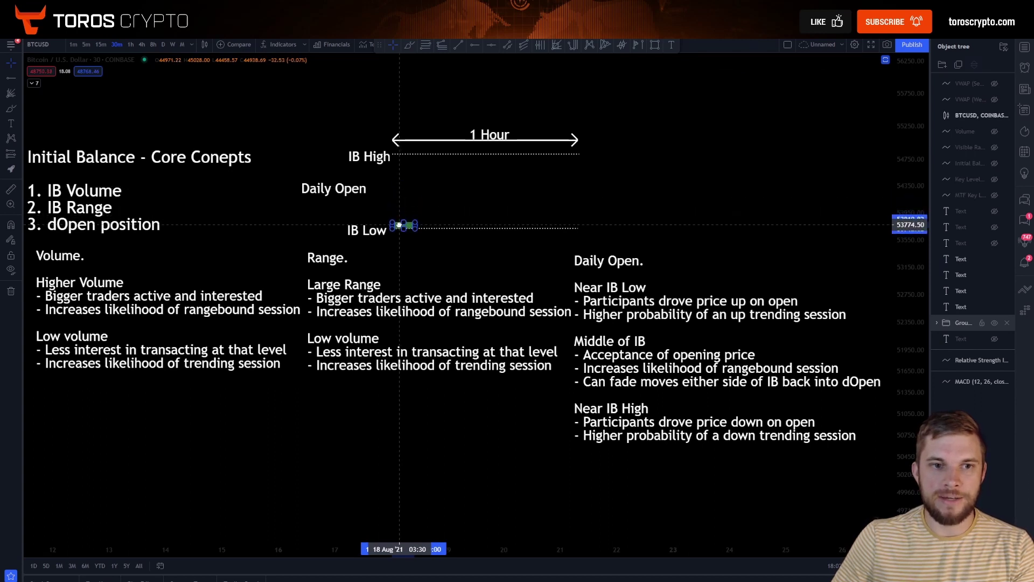
pyautogui.click(433, 225)
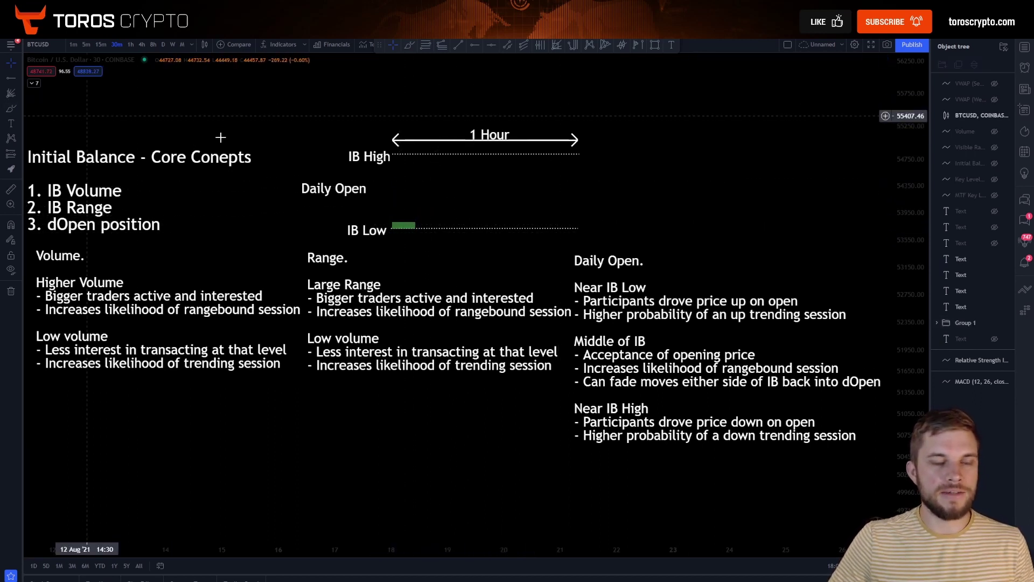
# - Brush a wavy rising price path from the green box at IB Low to IB High, deleting the stray extra stroke
pyautogui.moveTo(410, 222)
pyautogui.mouseDown()
pyautogui.moveTo(540, 186)
pyautogui.moveTo(560, 154)
pyautogui.mouseUp()
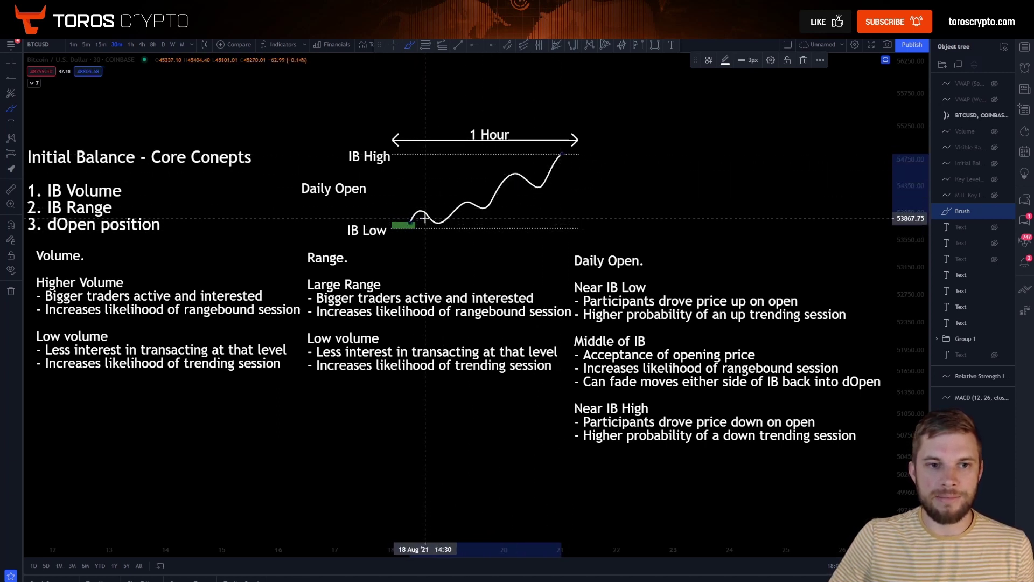
pyautogui.moveTo(425, 218); pyautogui.dragTo(441, 227)
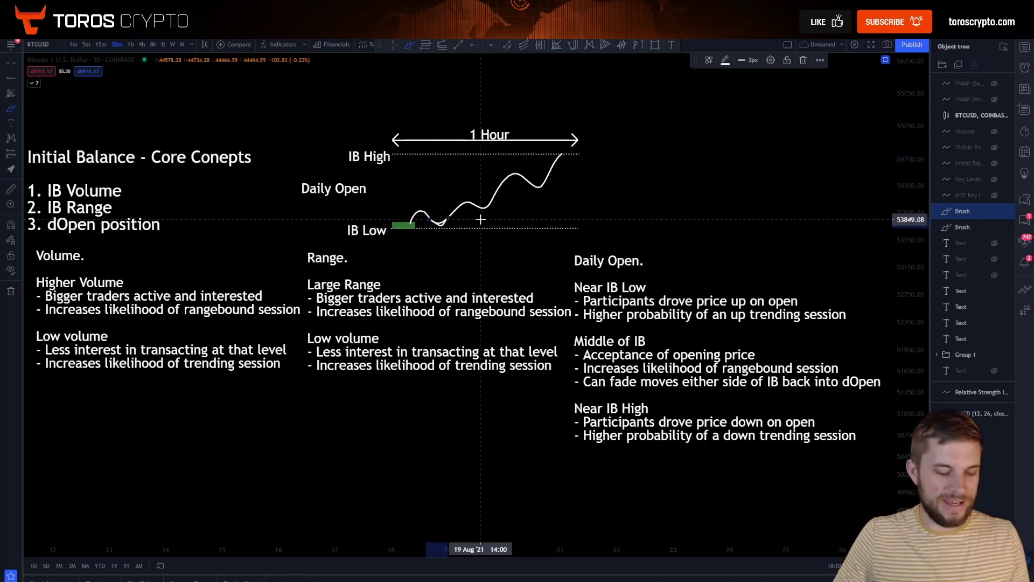
pyautogui.press('Delete')
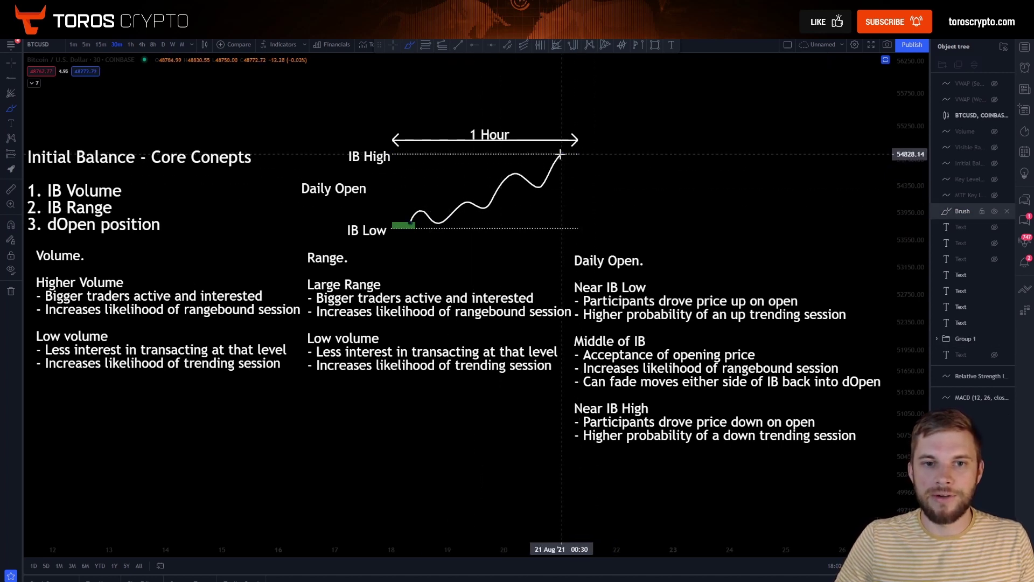
# - Extend the rising path with a pullback from IB High and a push above it, undoing the previous extension strokes
pyautogui.moveTo(560, 155)
pyautogui.mouseDown()
pyautogui.moveTo(578, 186)
pyautogui.moveTo(575, 227)
pyautogui.mouseUp()
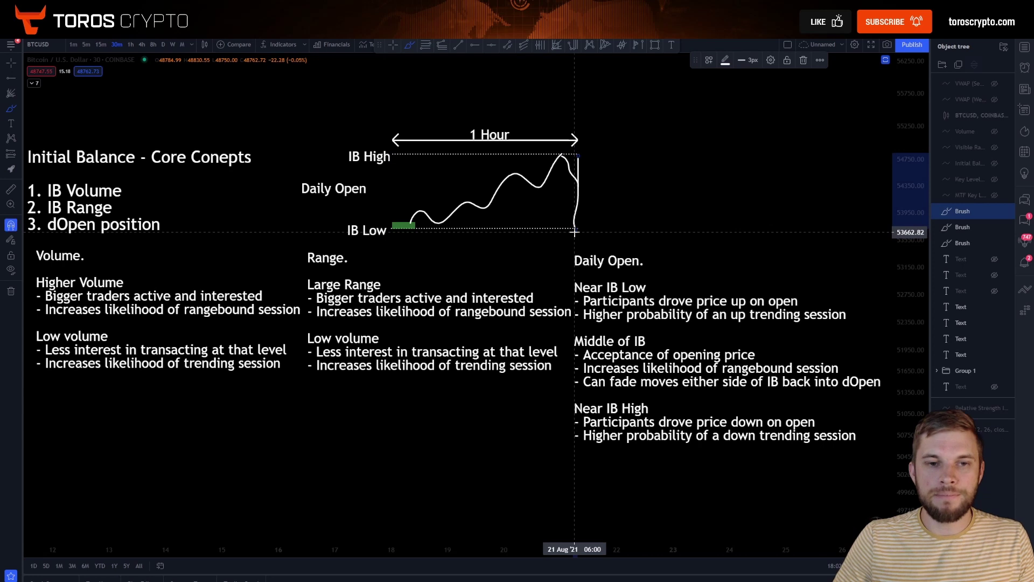
pyautogui.hotkey('ctrl', 'z')
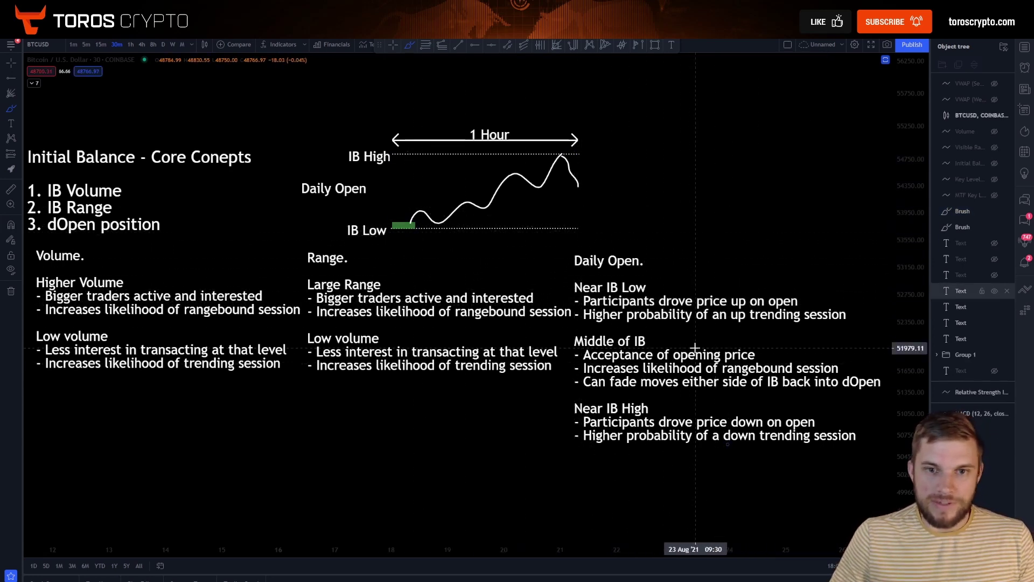
pyautogui.hotkey('ctrl', 'z')
pyautogui.moveTo(558, 158)
pyautogui.mouseDown()
pyautogui.moveTo(575, 160)
pyautogui.moveTo(583, 180)
pyautogui.mouseUp()
pyautogui.moveTo(603, 140); pyautogui.dragTo(619, 156)
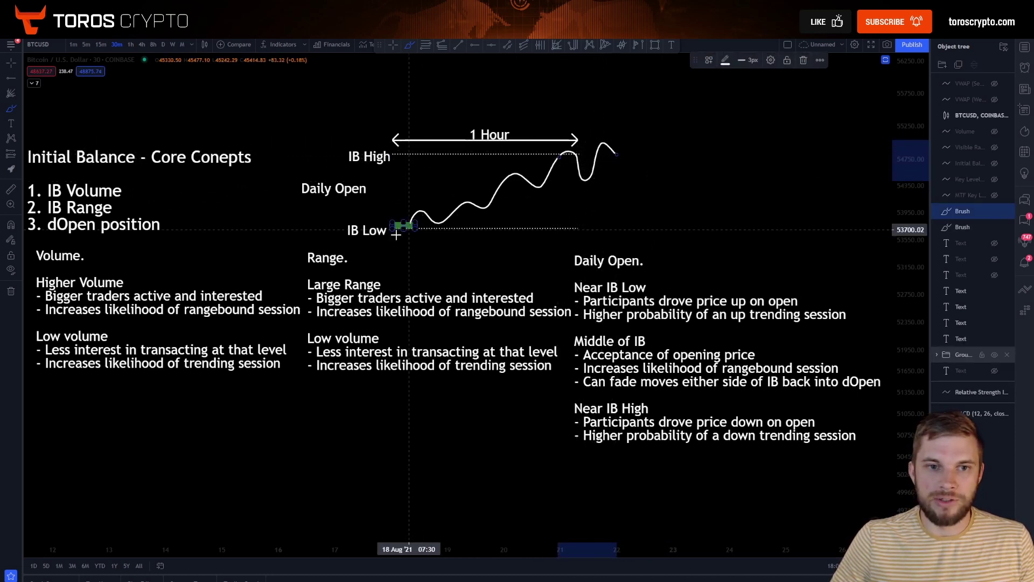
# - Brush a rising trend line under the path, a steep breakout above IB High, and two horizontal lines around the IB High level
pyautogui.moveTo(423, 227)
pyautogui.mouseDown()
pyautogui.moveTo(616, 179)
pyautogui.moveTo(625, 152)
pyautogui.moveTo(693, 73)
pyautogui.mouseUp()
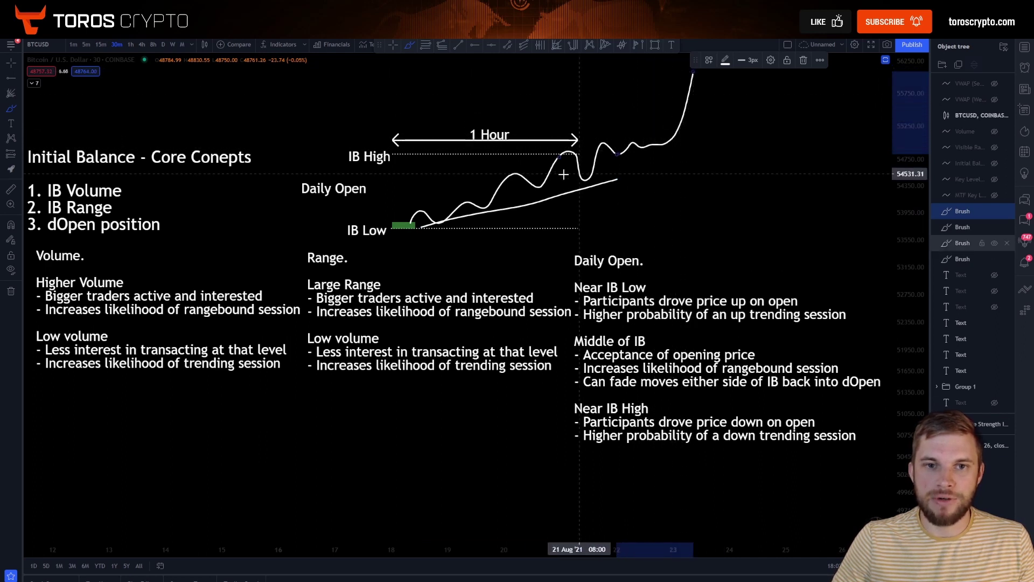
pyautogui.moveTo(571, 141); pyautogui.dragTo(682, 143)
pyautogui.moveTo(569, 156); pyautogui.dragTo(678, 159)
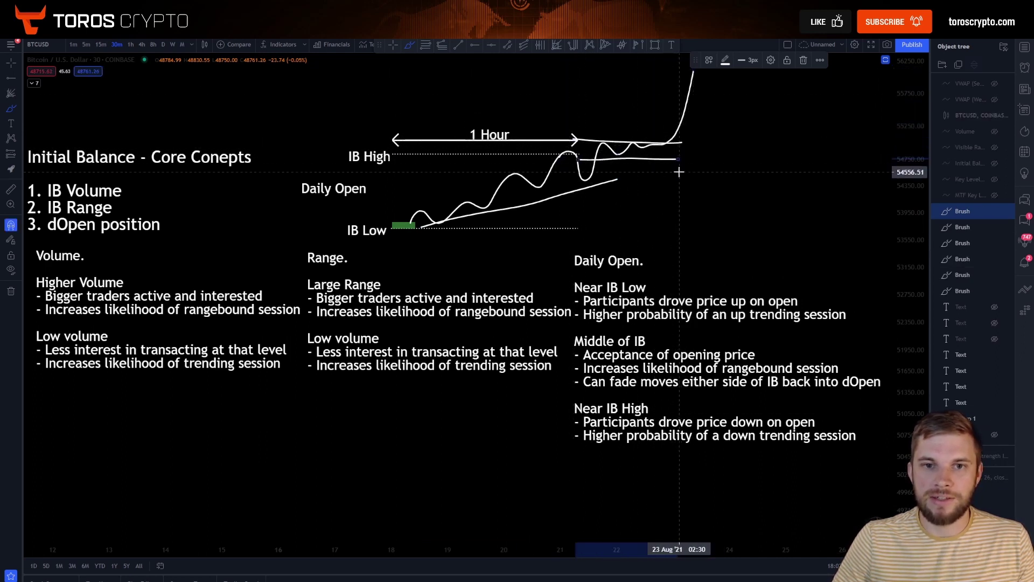
# - Undo all brush strokes of the up-trending example, leaving only the green box and the IB level lines
pyautogui.hotkey('ctrl', 'z')
pyautogui.hotkey('ctrl', 'z')
pyautogui.hotkey('ctrl', 'z')
pyautogui.hotkey('ctrl', 'z')
pyautogui.hotkey('ctrl', 'z')
pyautogui.hotkey('ctrl', 'z')
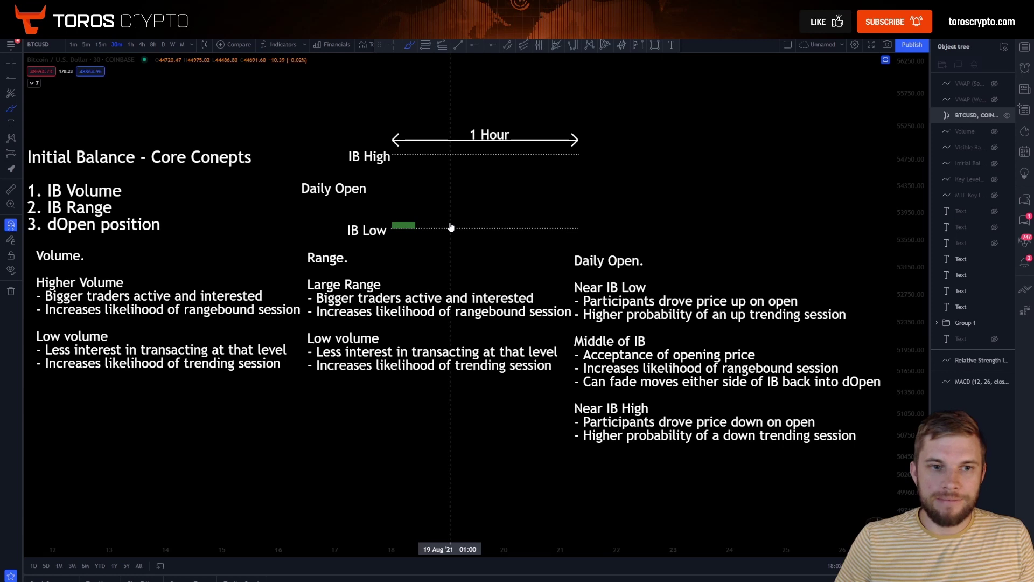
# - Move the green box midway between IB High and IB Low and brush a price path oscillating around it and past the hour
pyautogui.click(404, 225)
pyautogui.moveTo(403, 225); pyautogui.dragTo(406, 188)
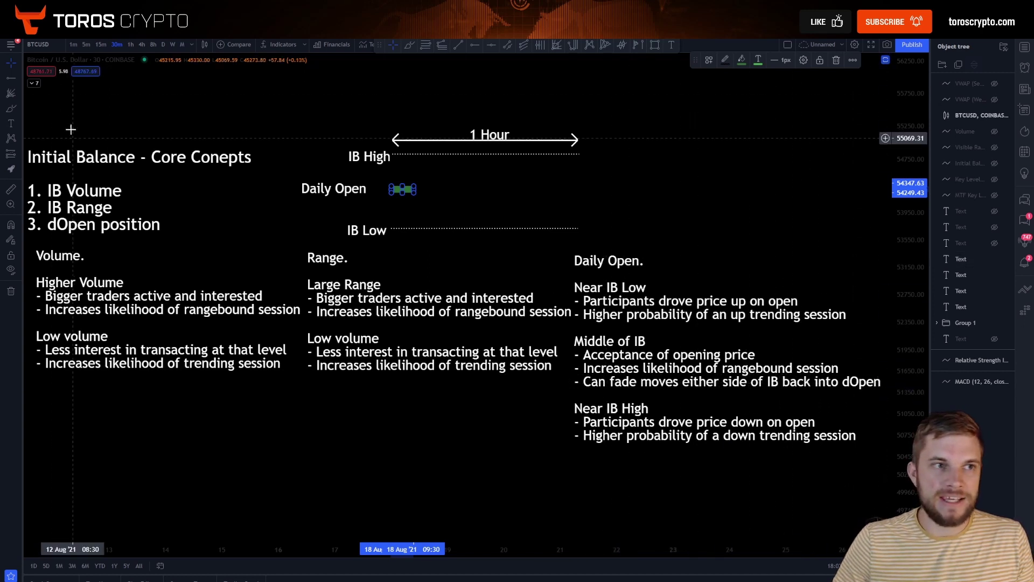
pyautogui.click(12, 109)
pyautogui.moveTo(403, 184)
pyautogui.mouseDown()
pyautogui.moveTo(417, 151)
pyautogui.moveTo(436, 223)
pyautogui.moveTo(461, 181)
pyautogui.moveTo(483, 200)
pyautogui.moveTo(550, 171)
pyautogui.moveTo(573, 174)
pyautogui.moveTo(582, 139)
pyautogui.mouseUp()
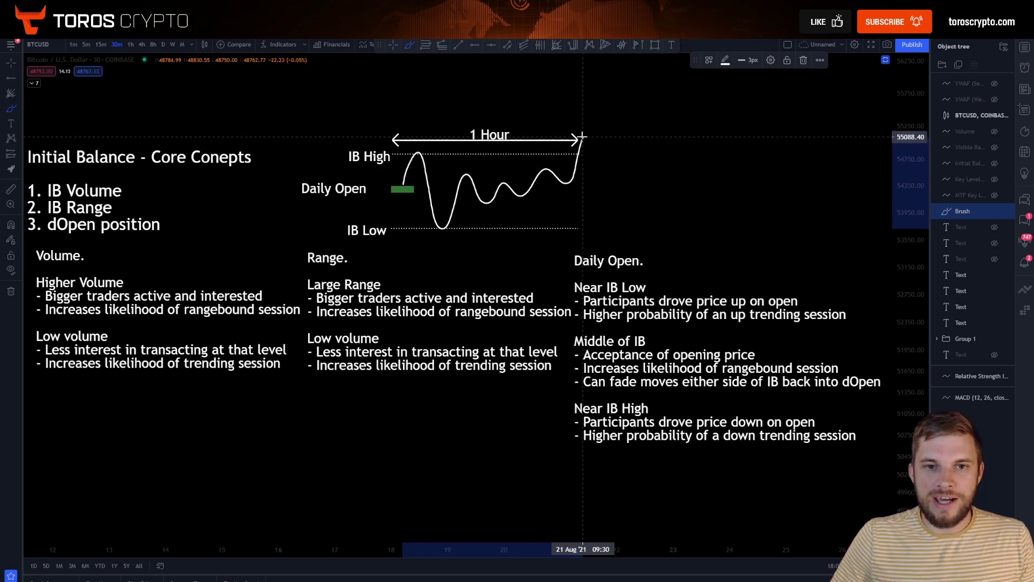
pyautogui.moveTo(595, 180); pyautogui.dragTo(603, 162)
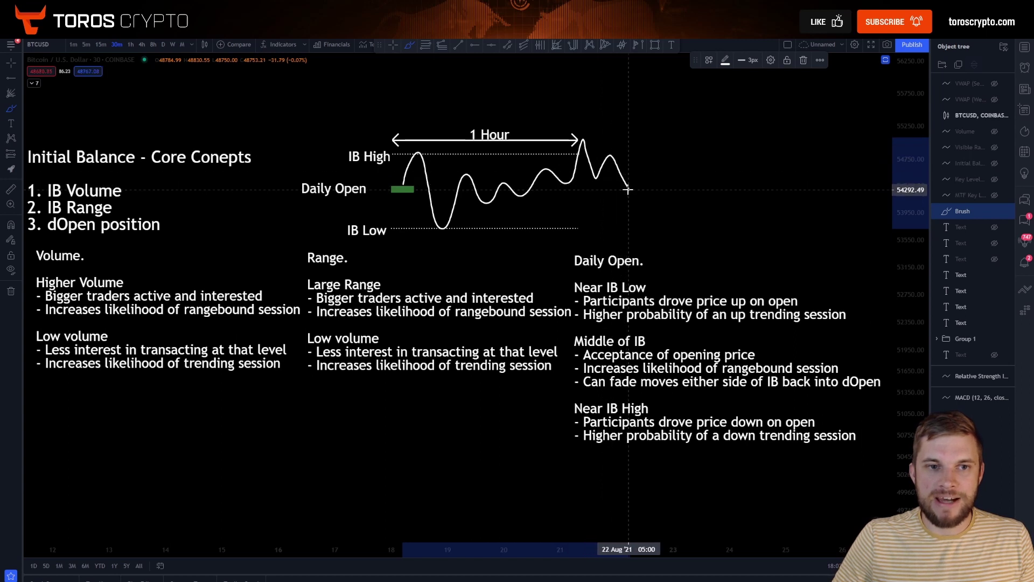
pyautogui.moveTo(641, 161)
pyautogui.mouseDown()
pyautogui.moveTo(664, 228)
pyautogui.moveTo(686, 247)
pyautogui.moveTo(716, 197)
pyautogui.moveTo(618, 190)
pyautogui.moveTo(761, 187)
pyautogui.moveTo(741, 187)
pyautogui.moveTo(764, 153)
pyautogui.mouseUp()
# - Undo the oscillating price path and the green box's move to the middle of the range
pyautogui.hotkey('ctrl', 'z')
pyautogui.hotkey('ctrl', 'z')
pyautogui.hotkey('ctrl', 'z')
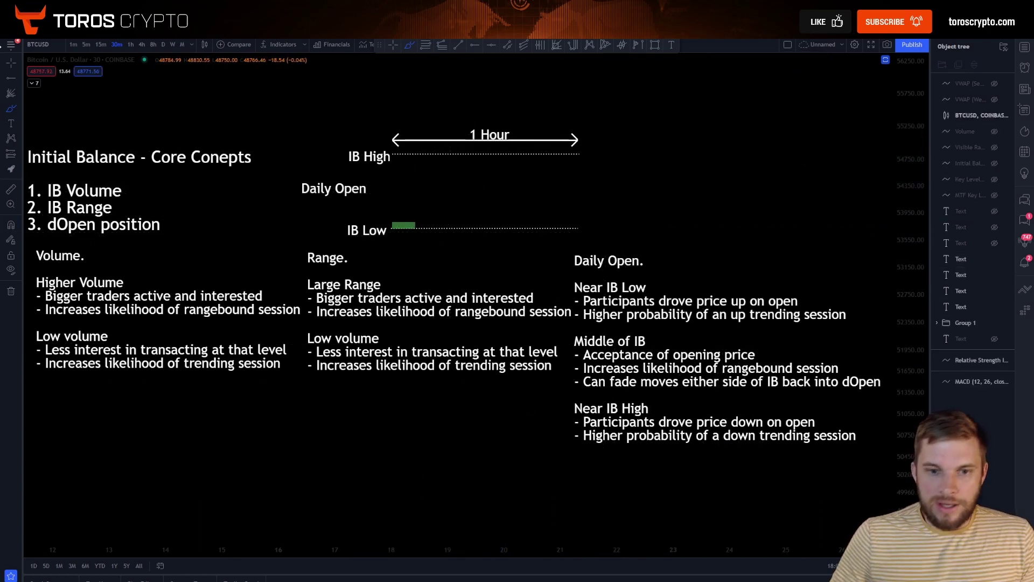
# - Move the green box up to IB High and brush a wavy price path falling to IB Low and bouncing to mid-range
pyautogui.click(11, 63)
pyautogui.click(405, 224)
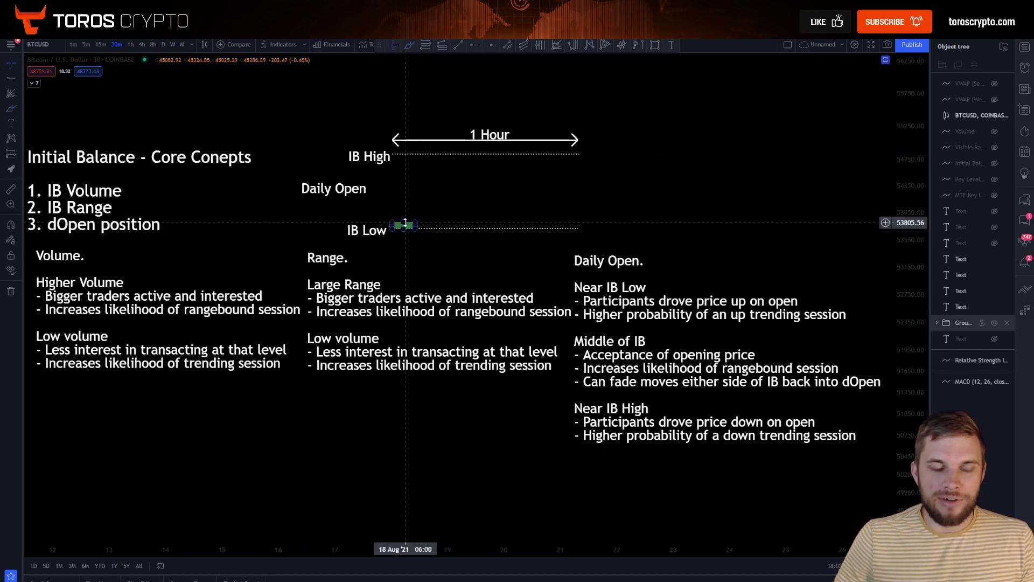
pyautogui.moveTo(408, 229); pyautogui.dragTo(405, 159)
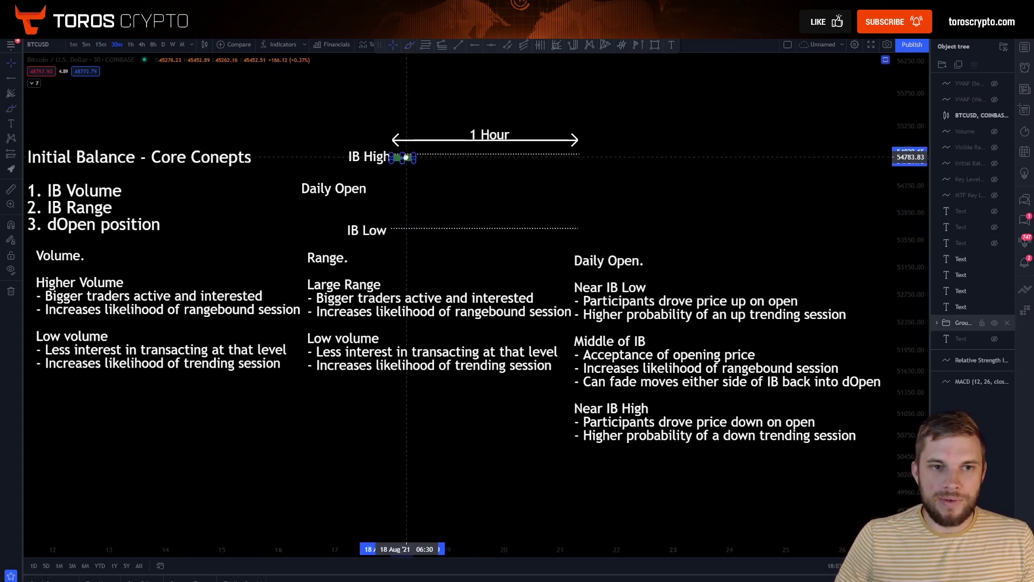
pyautogui.click(11, 109)
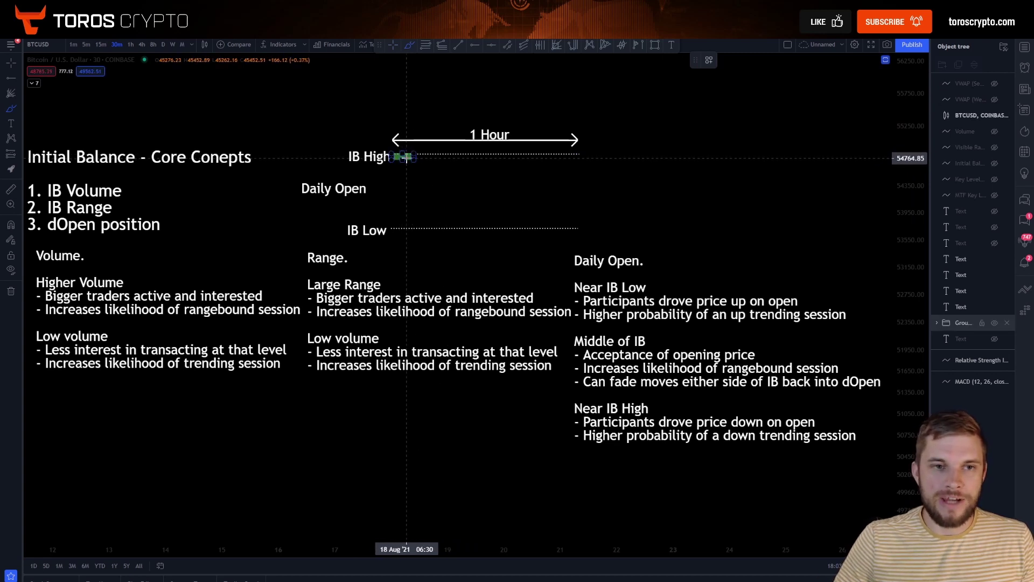
pyautogui.moveTo(406, 160); pyautogui.dragTo(406, 166)
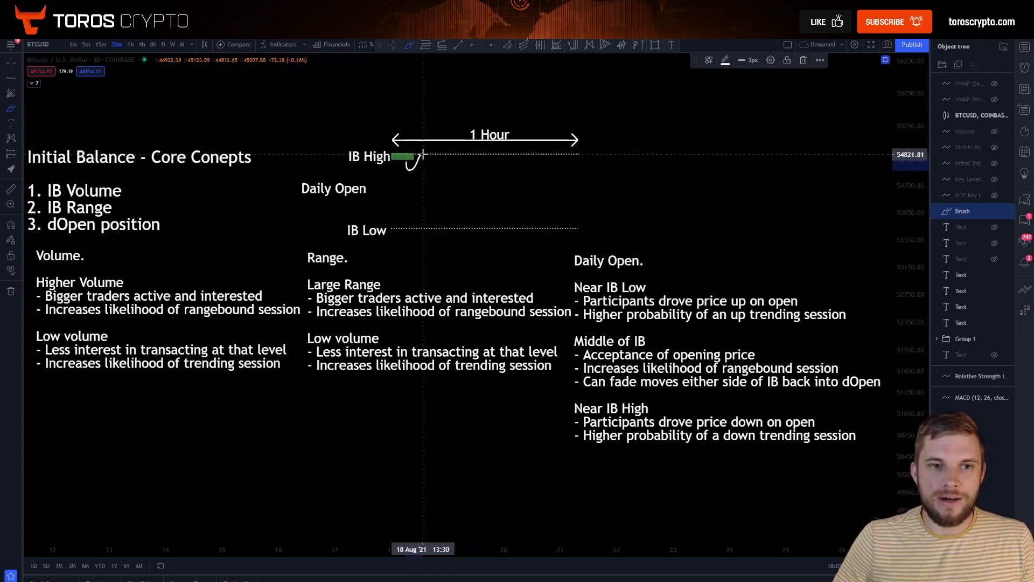
pyautogui.moveTo(440, 176)
pyautogui.mouseDown()
pyautogui.moveTo(465, 203)
pyautogui.moveTo(491, 197)
pyautogui.moveTo(506, 226)
pyautogui.moveTo(547, 219)
pyautogui.moveTo(561, 187)
pyautogui.moveTo(578, 181)
pyautogui.mouseUp()
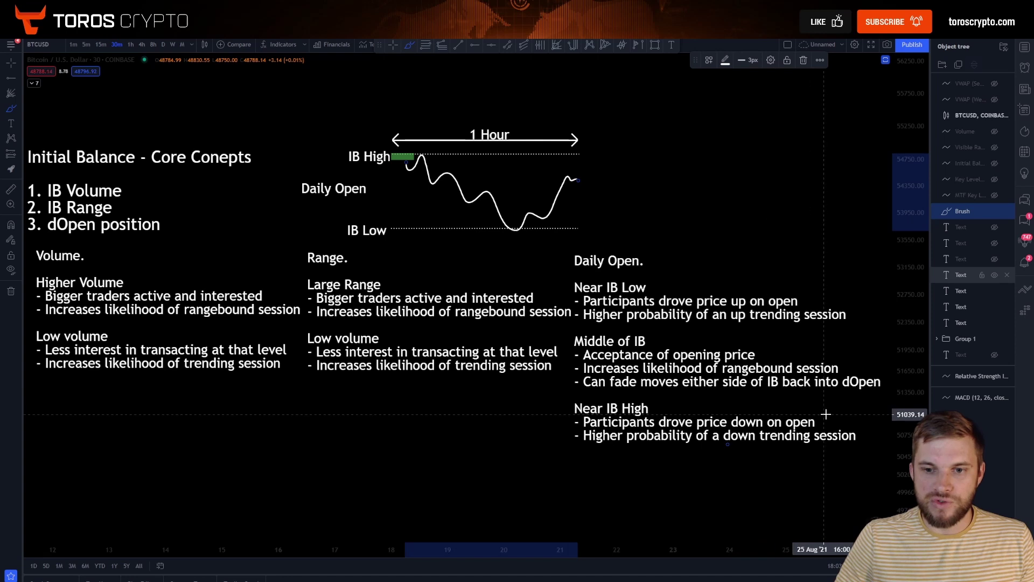
# - Underline the Near IB High notes and brush the price path's continuation below IB Low, with a horizontal line along that level
pyautogui.moveTo(580, 449); pyautogui.dragTo(851, 453)
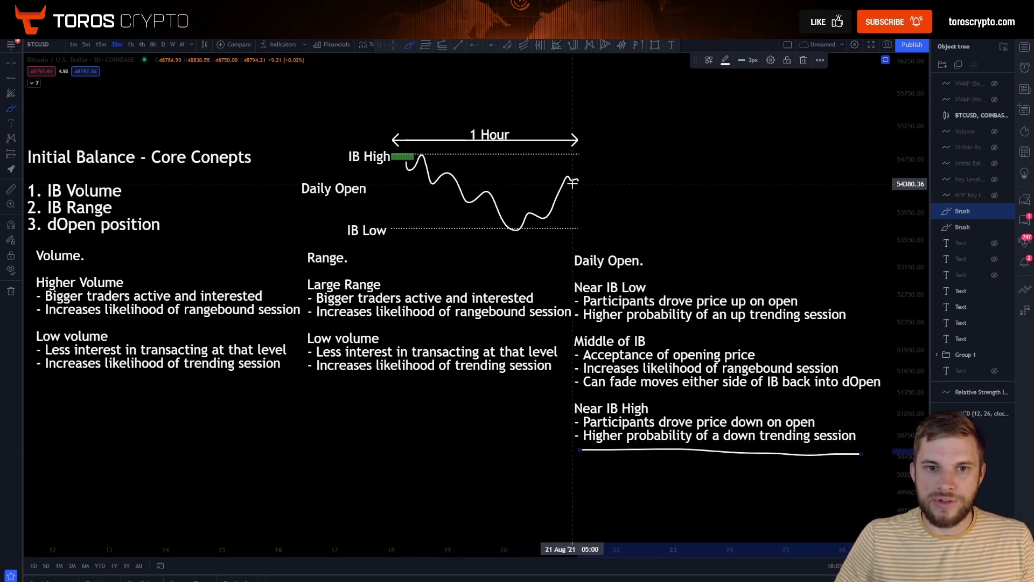
pyautogui.moveTo(580, 184); pyautogui.dragTo(629, 236)
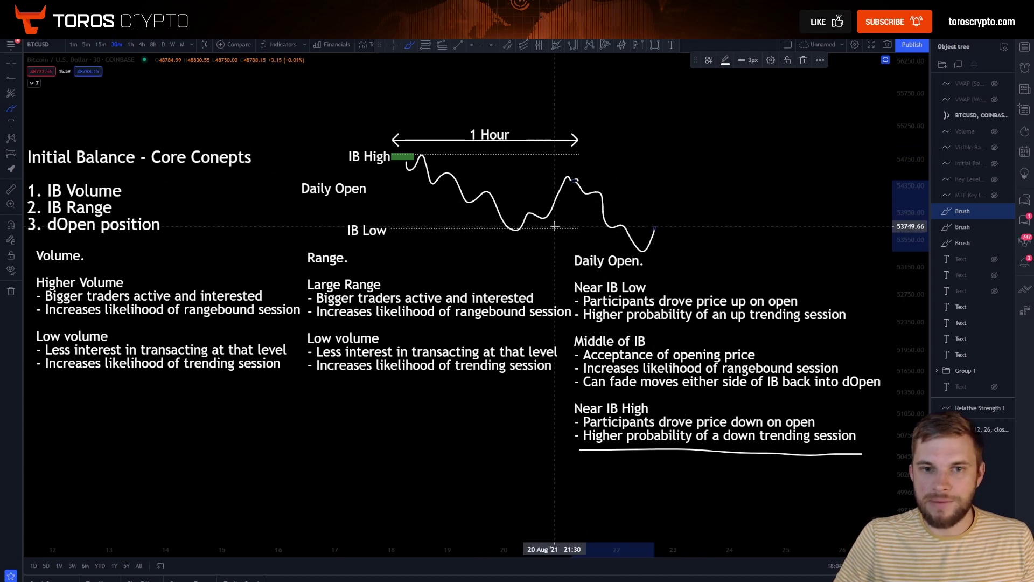
pyautogui.moveTo(570, 229); pyautogui.dragTo(672, 222)
pyautogui.moveTo(652, 229)
pyautogui.mouseDown()
pyautogui.moveTo(666, 221)
pyautogui.moveTo(691, 240)
pyautogui.moveTo(715, 284)
pyautogui.mouseUp()
# - Undo every brush stroke of the down-trending example, including the underline beneath the Near IB High notes
pyautogui.hotkey('ctrl', 'z')
pyautogui.hotkey('ctrl', 'z')
pyautogui.hotkey('ctrl', 'z')
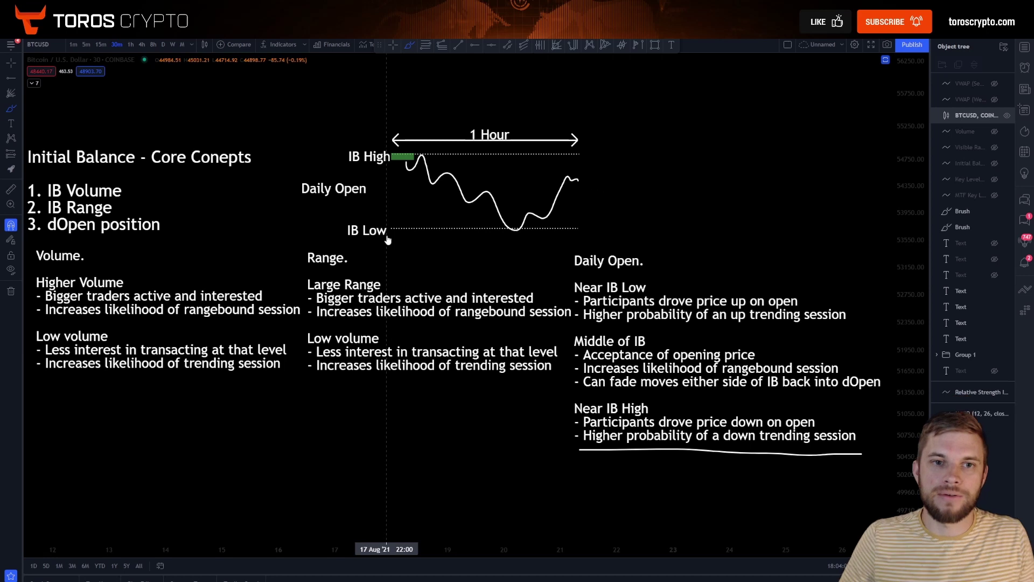
pyautogui.hotkey('ctrl', 'z')
pyautogui.hotkey('ctrl', 'z')
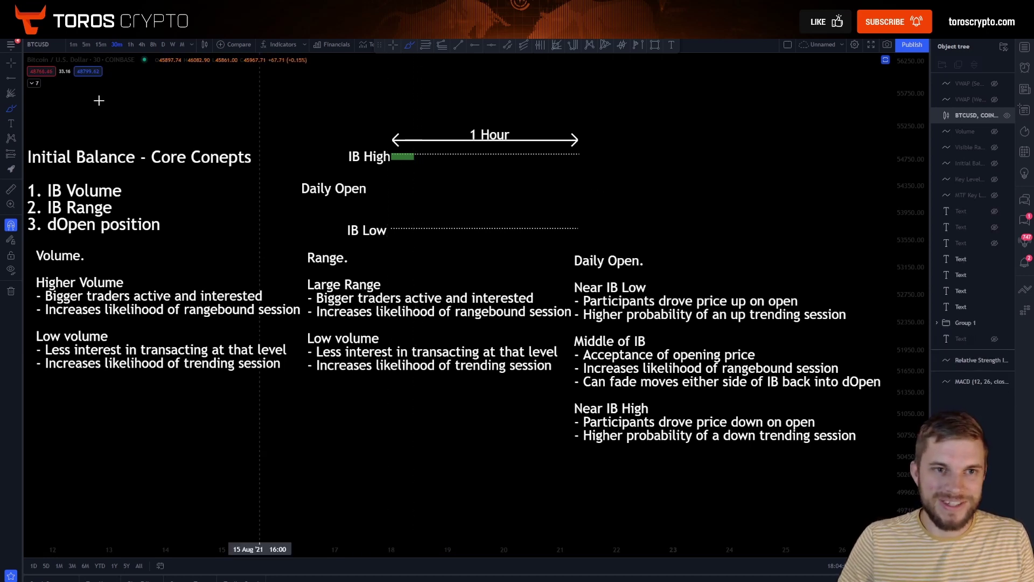
# - Exit the brush and move the green box back down beside the Daily Open label
pyautogui.press('Escape')
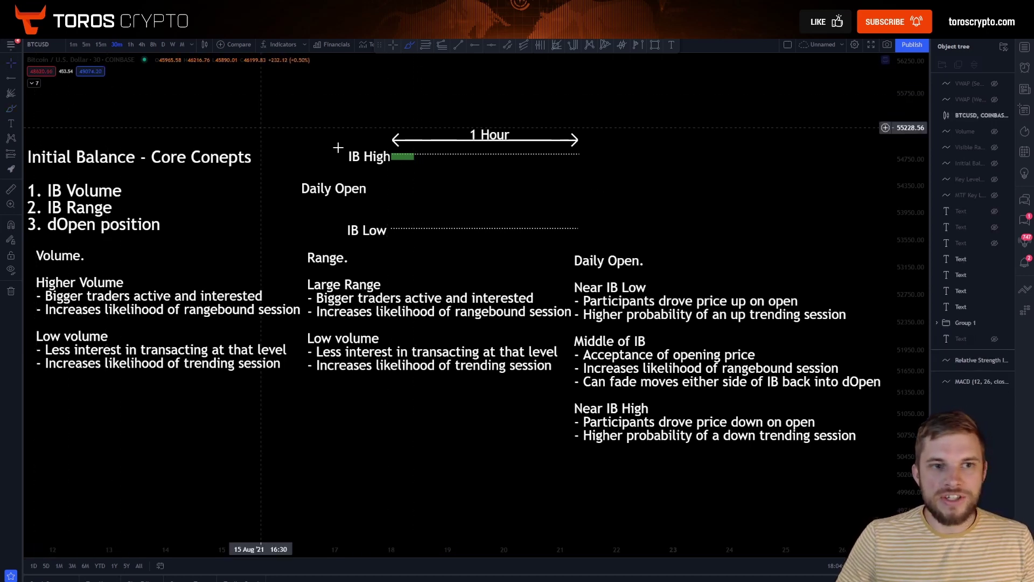
pyautogui.click(403, 158)
pyautogui.moveTo(409, 161); pyautogui.dragTo(409, 196)
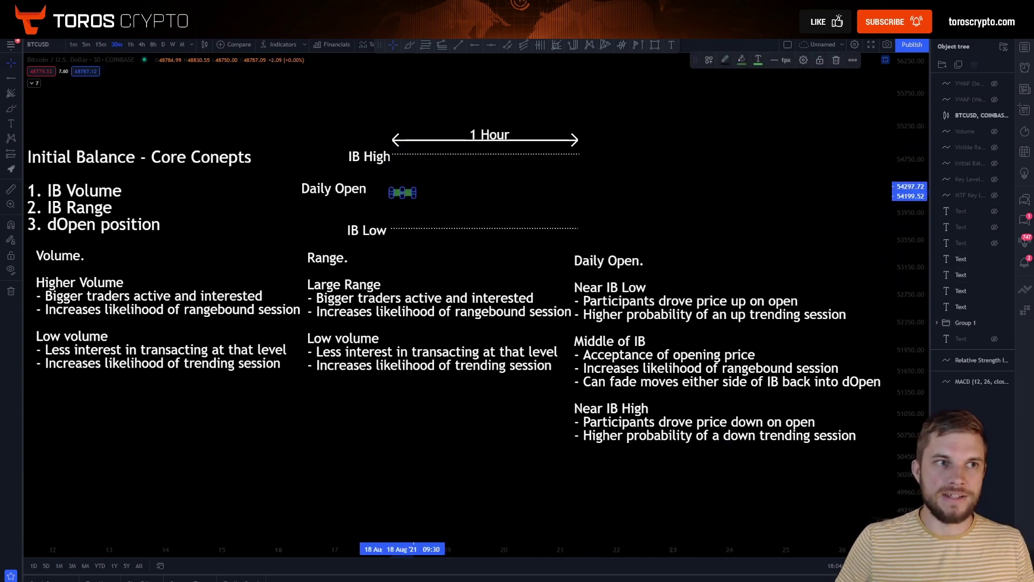
# - Hide the Daily Open, Range and Volume notes and the Initial Balance heading list
pyautogui.click(995, 259)
pyautogui.click(995, 275)
pyautogui.click(995, 291)
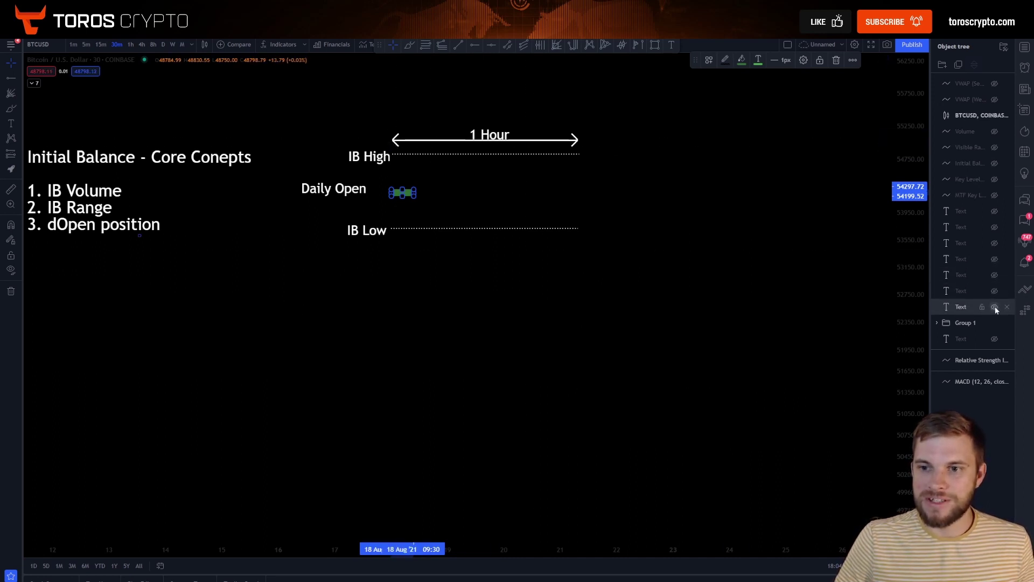
pyautogui.click(995, 307)
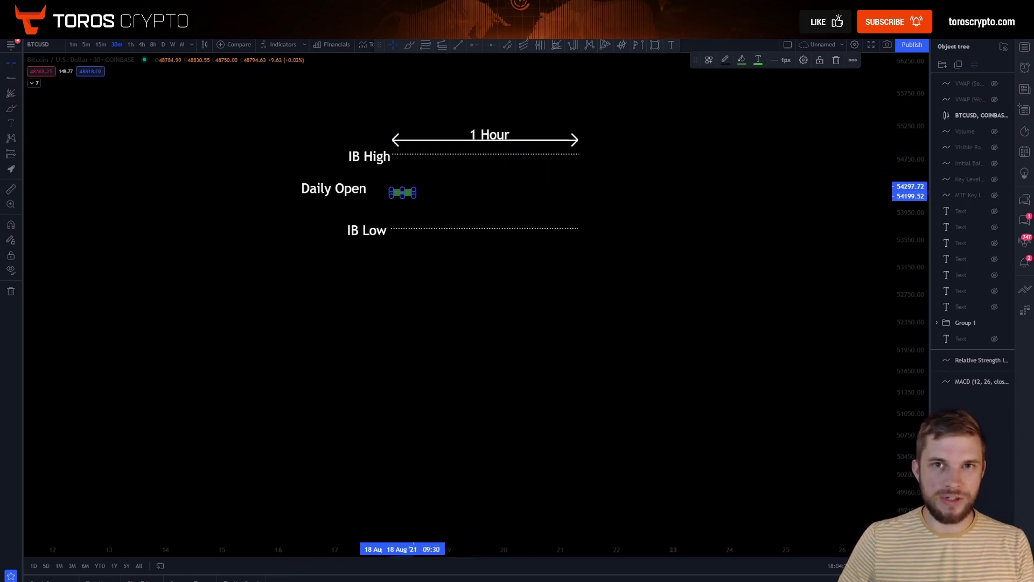
# - Return to the BTCUSD price candles and search the indicators for "Init"
pyautogui.moveTo(284, 296)
pyautogui.mouseDown()
pyautogui.moveTo(325, 183)
pyautogui.moveTo(400, 355)
pyautogui.moveTo(547, 241)
pyautogui.moveTo(592, 245)
pyautogui.mouseUp()
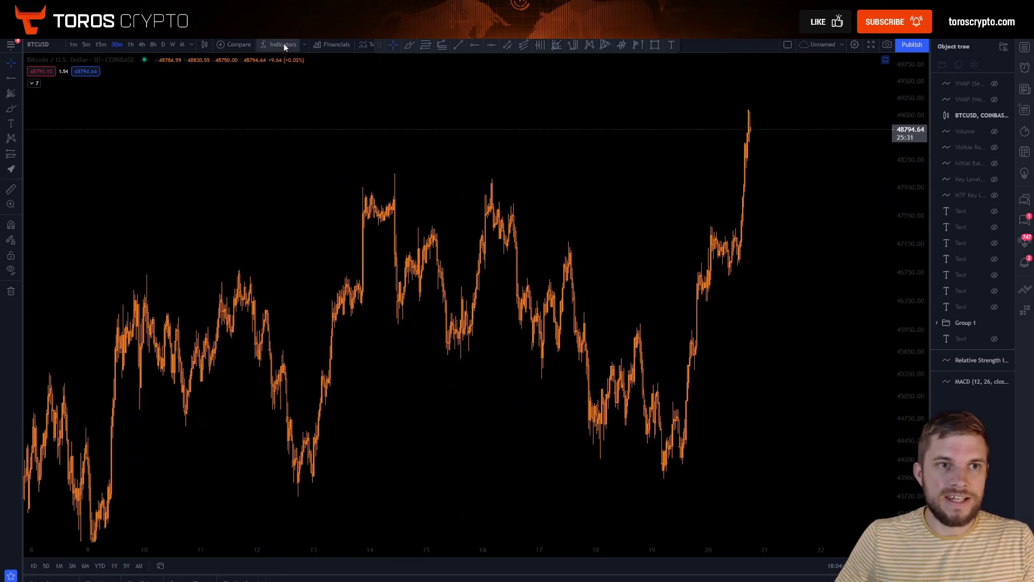
pyautogui.click(284, 44)
pyautogui.write('Init')
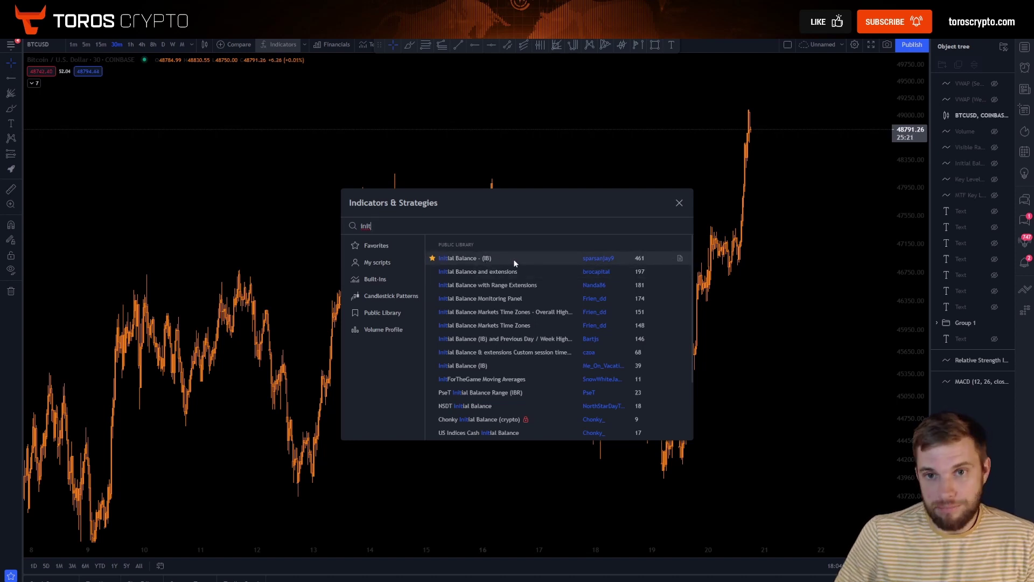
# - Close the indicator search and show the hidden Initial Balance indicator on the BTCUSD chart
pyautogui.click(679, 204)
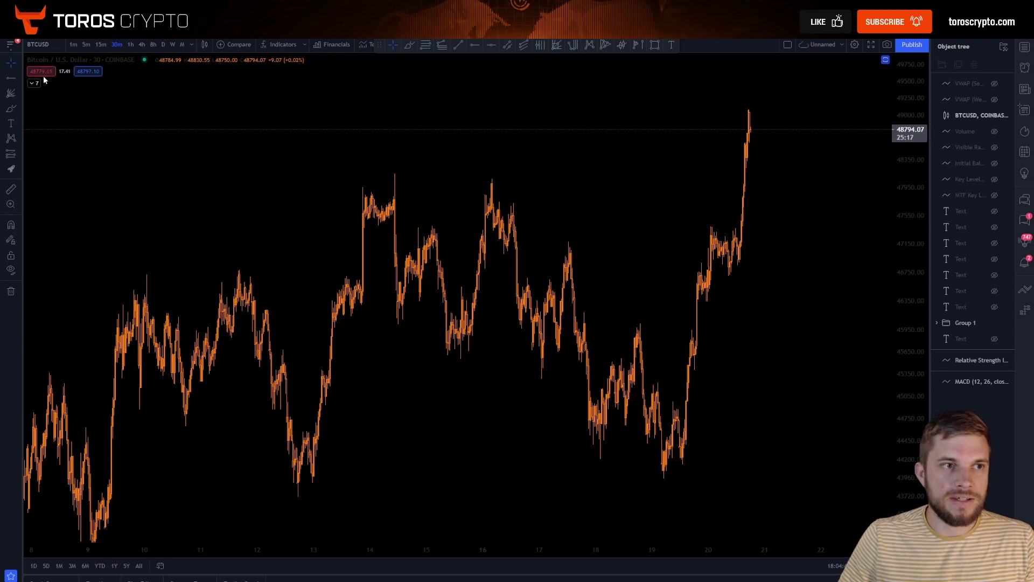
pyautogui.click(31, 84)
pyautogui.click(38, 125)
pyautogui.click(34, 154)
# - Turn on Magnet Mode and place a horizontal ray at the 20 August daily open, 46769.02, starting at 01:00
pyautogui.moveTo(613, 286); pyautogui.dragTo(628, 226)
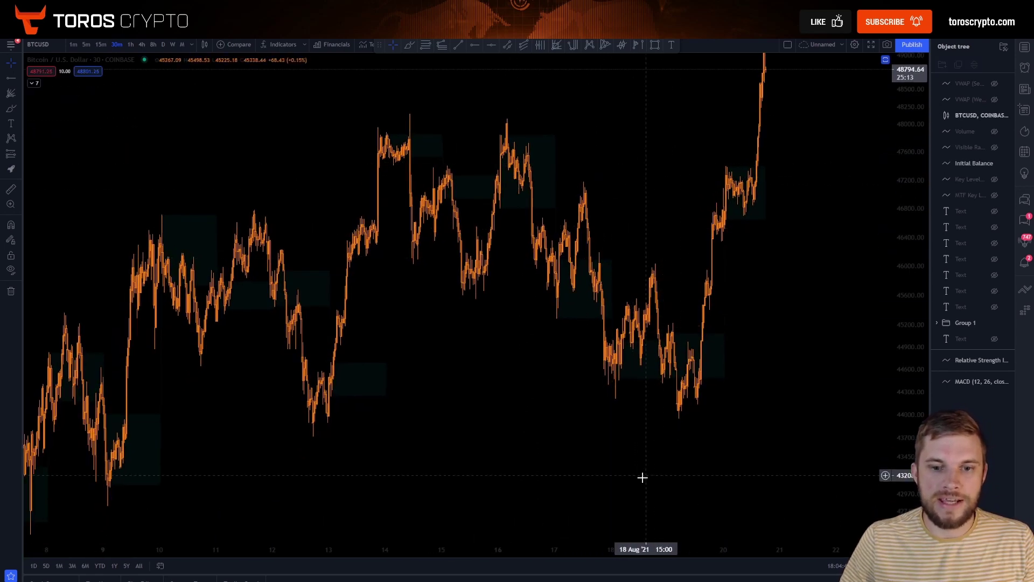
pyautogui.moveTo(620, 549); pyautogui.dragTo(376, 549)
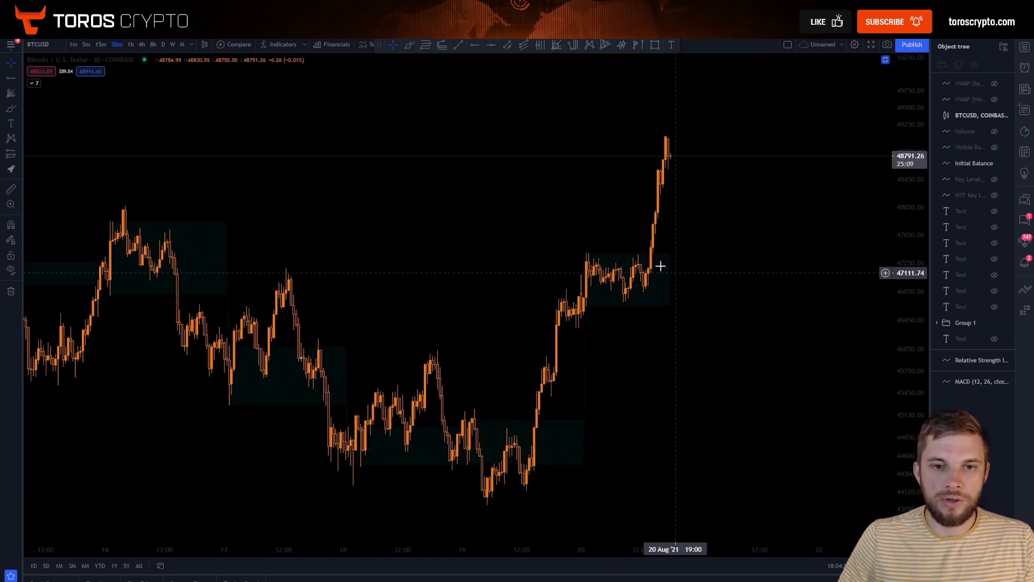
pyautogui.click(585, 316)
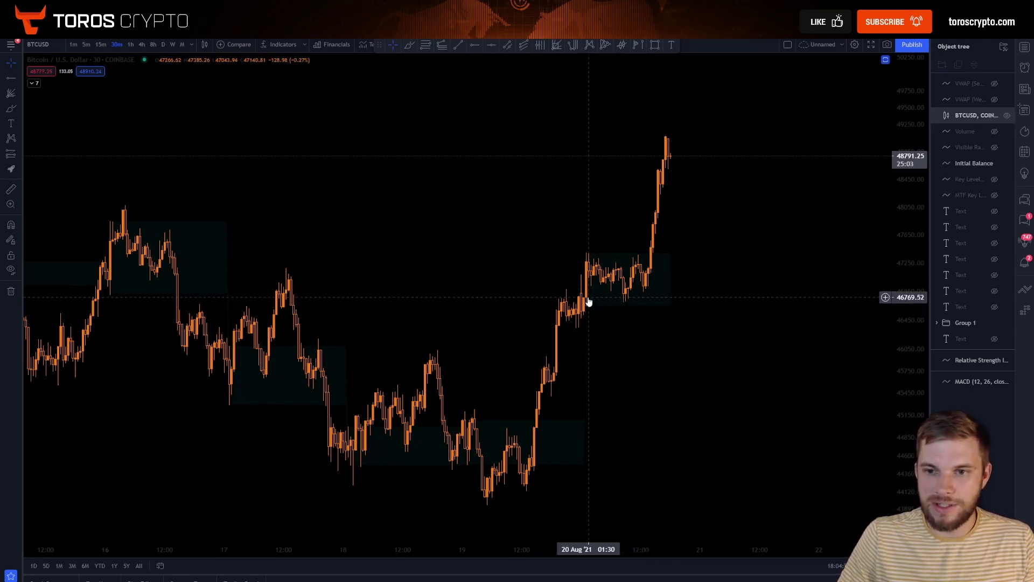
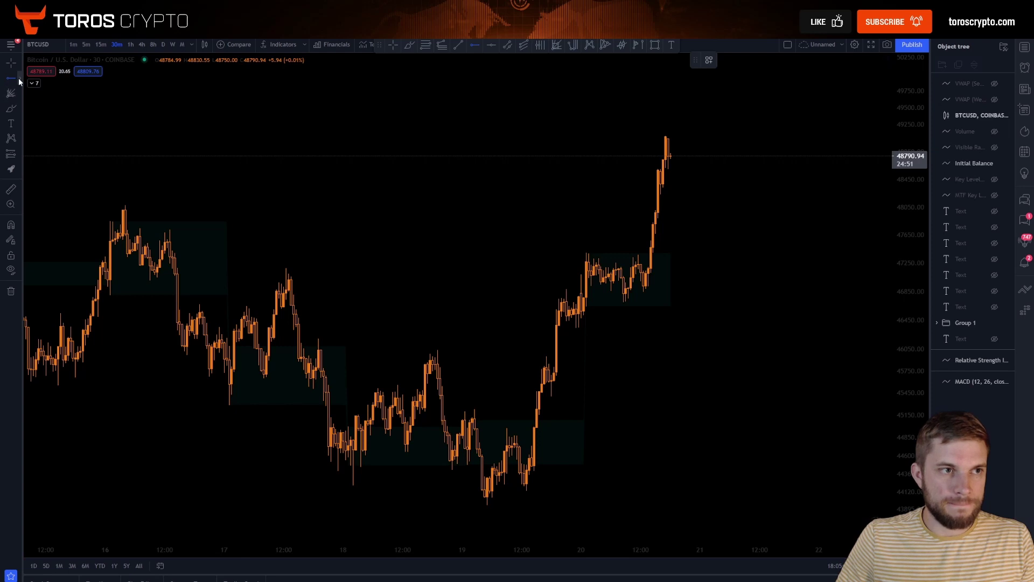
pyautogui.click(10, 226)
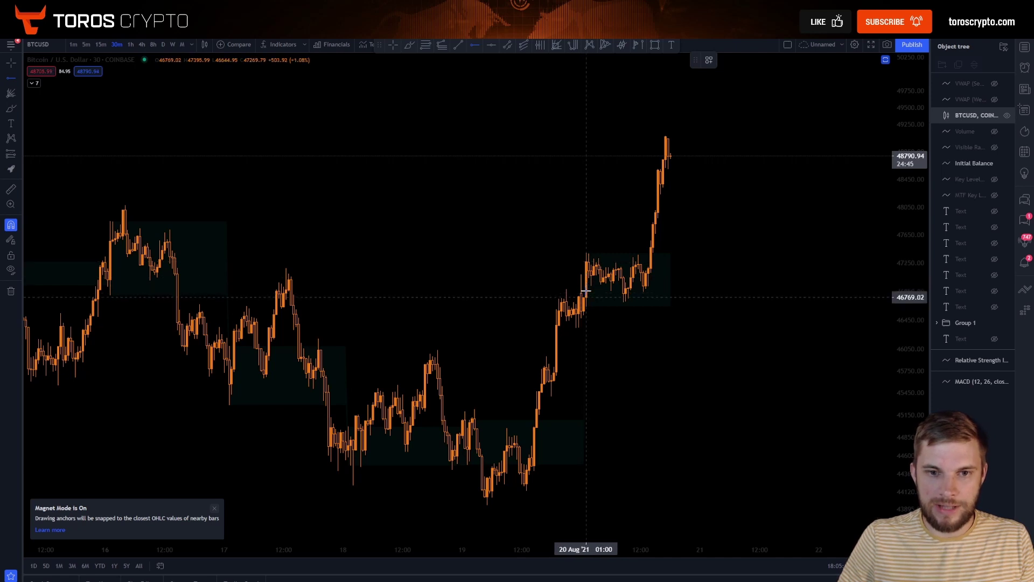
pyautogui.click(586, 298)
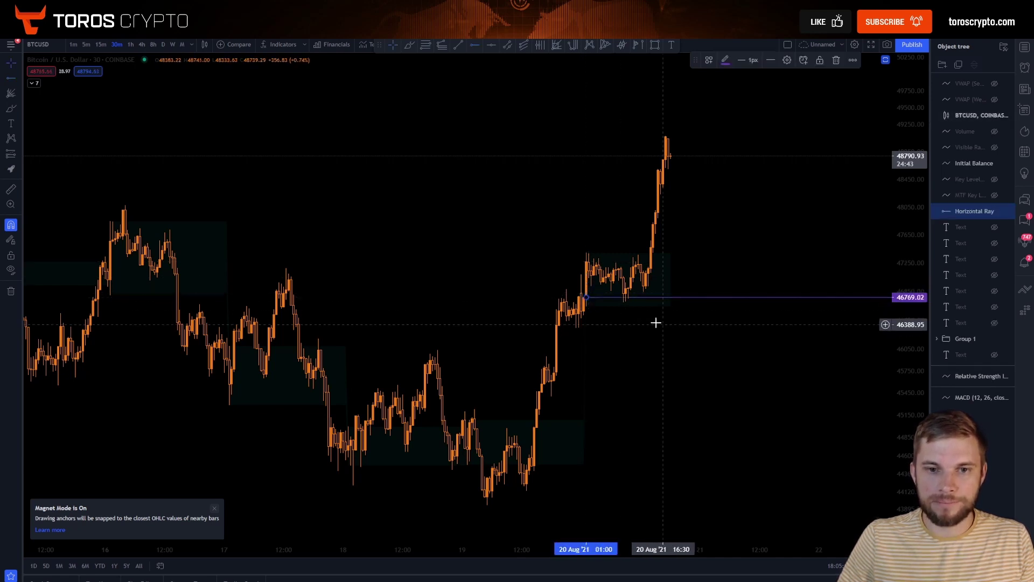
# - Add horizontal rays at the 19 August open of 44720.47 and the 18 August open of 44675.34, each starting at 01:00
pyautogui.click(11, 79)
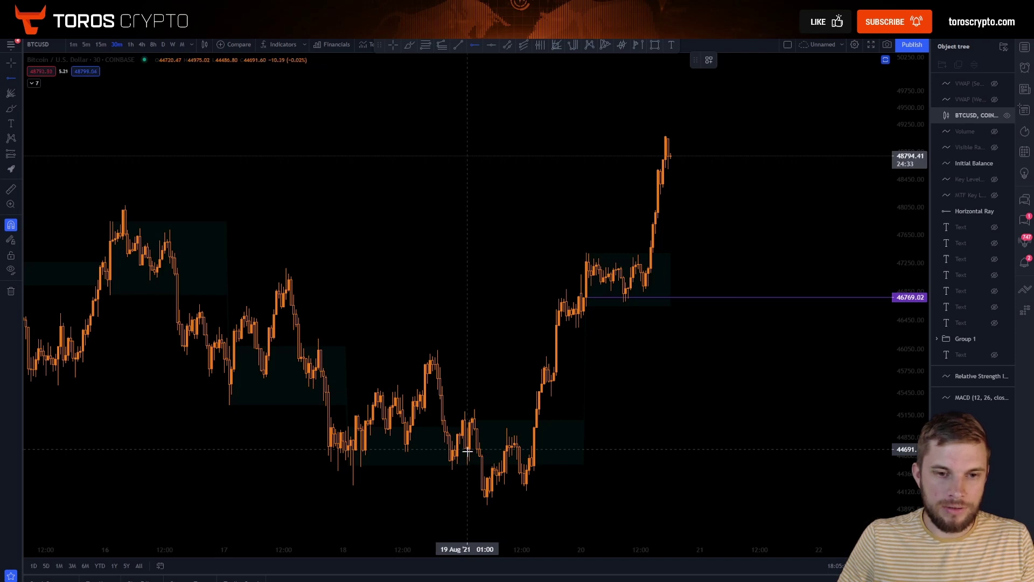
pyautogui.click(466, 446)
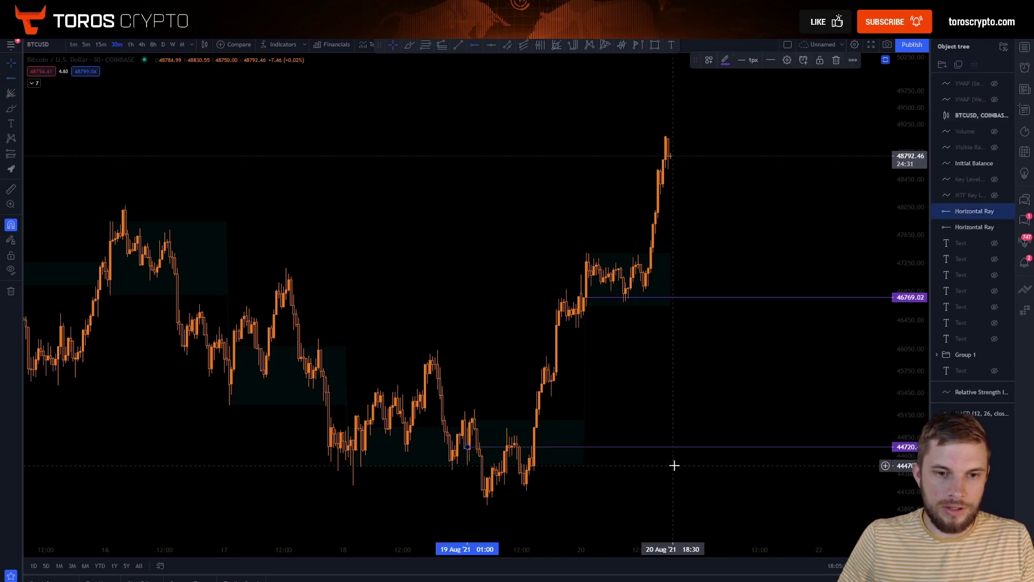
pyautogui.click(8, 78)
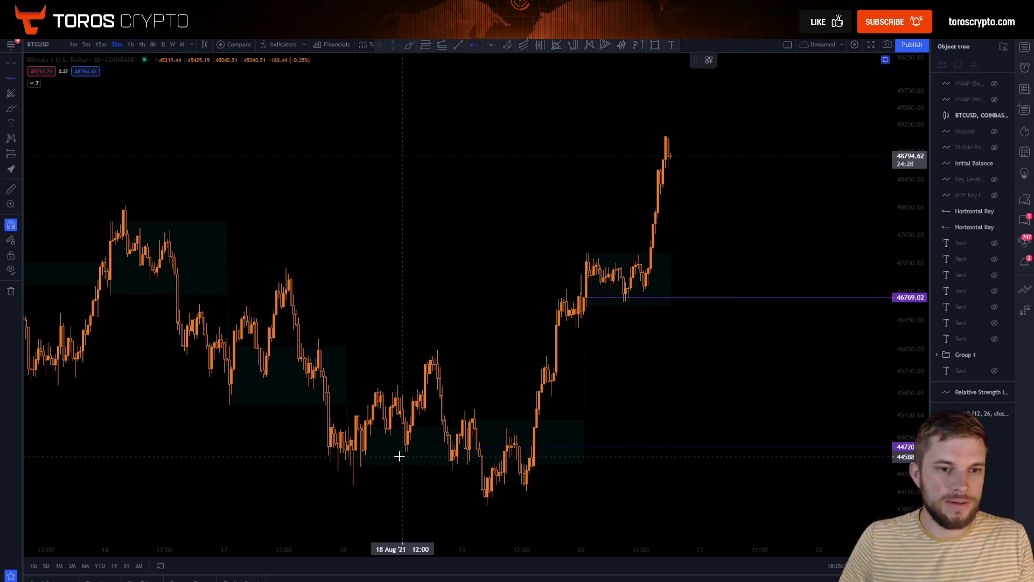
pyautogui.click(348, 452)
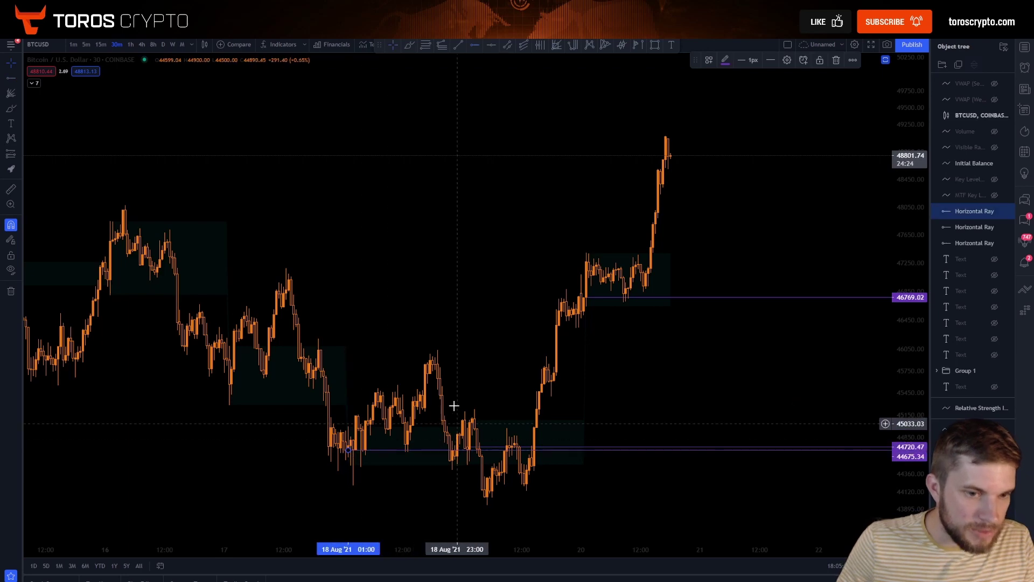
# - Brush a wave over the price swings inside the 20 August Initial Balance box, starting near the daily open
pyautogui.click(14, 68)
pyautogui.moveTo(469, 202); pyautogui.dragTo(483, 140)
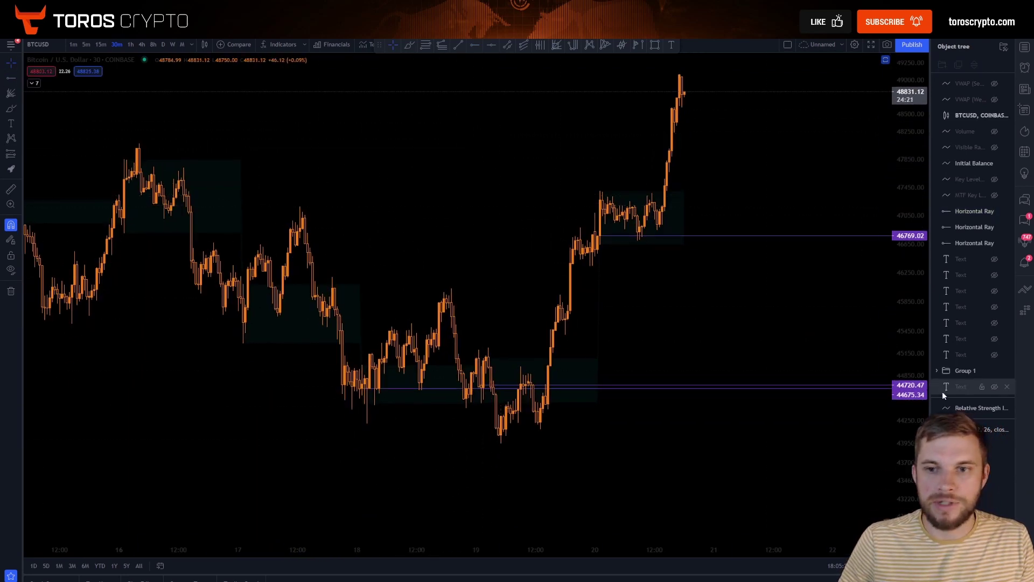
pyautogui.moveTo(915, 383); pyautogui.dragTo(857, 202)
pyautogui.moveTo(763, 272); pyautogui.dragTo(569, 380)
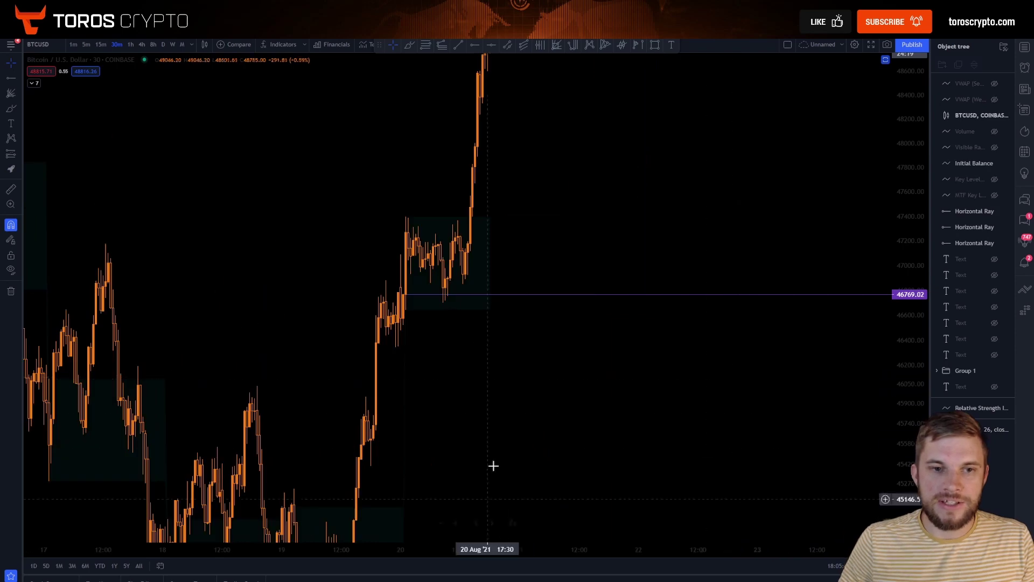
pyautogui.moveTo(563, 451); pyautogui.dragTo(695, 488)
pyautogui.moveTo(624, 558); pyautogui.dragTo(411, 539)
pyautogui.moveTo(463, 413); pyautogui.dragTo(911, 465)
pyautogui.click(11, 111)
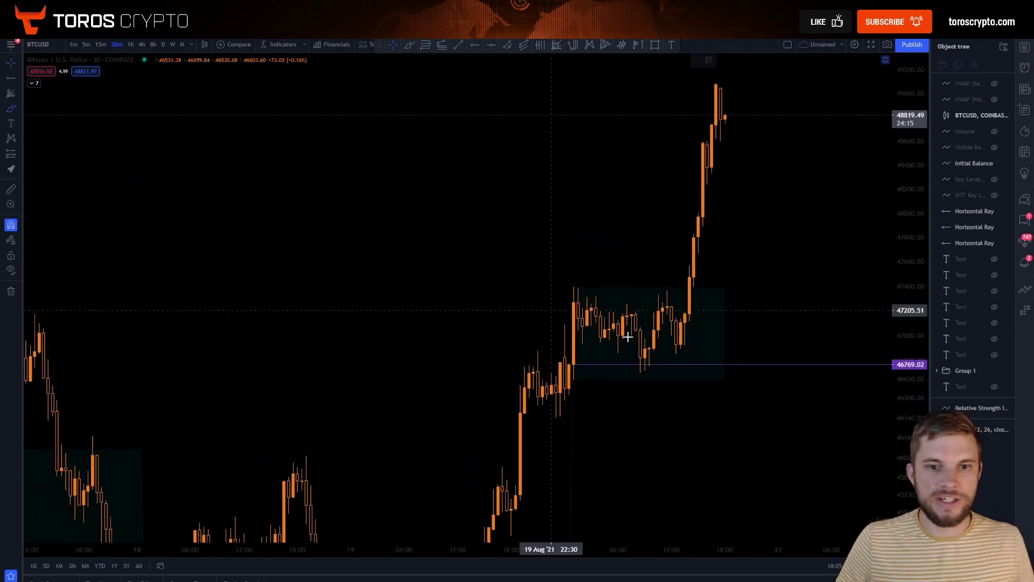
pyautogui.moveTo(575, 378); pyautogui.dragTo(645, 341)
pyautogui.moveTo(659, 305); pyautogui.dragTo(698, 357)
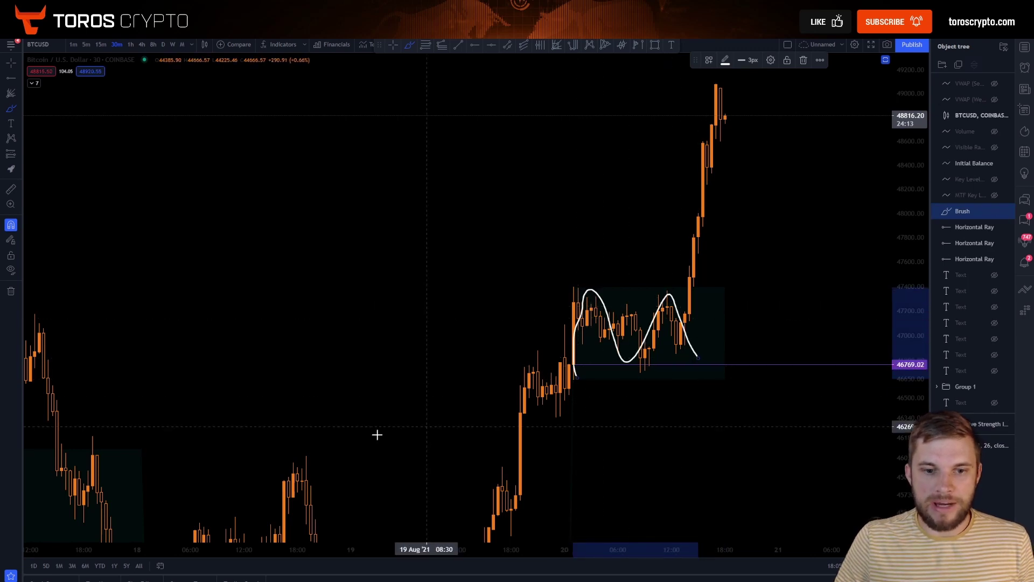
# - Show the hidden Volume indicator beneath the price candles
pyautogui.click(31, 84)
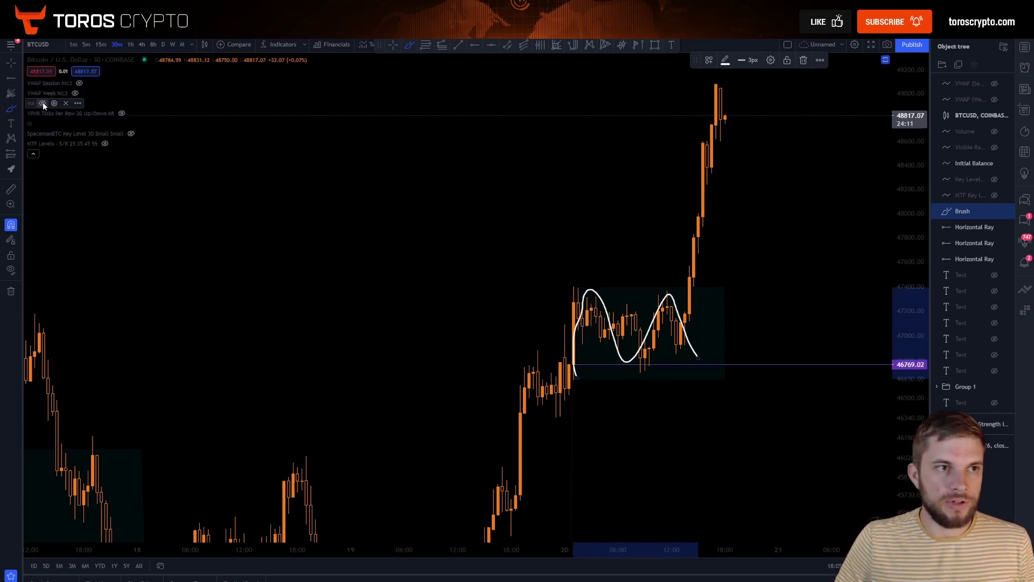
pyautogui.click(43, 103)
pyautogui.click(34, 155)
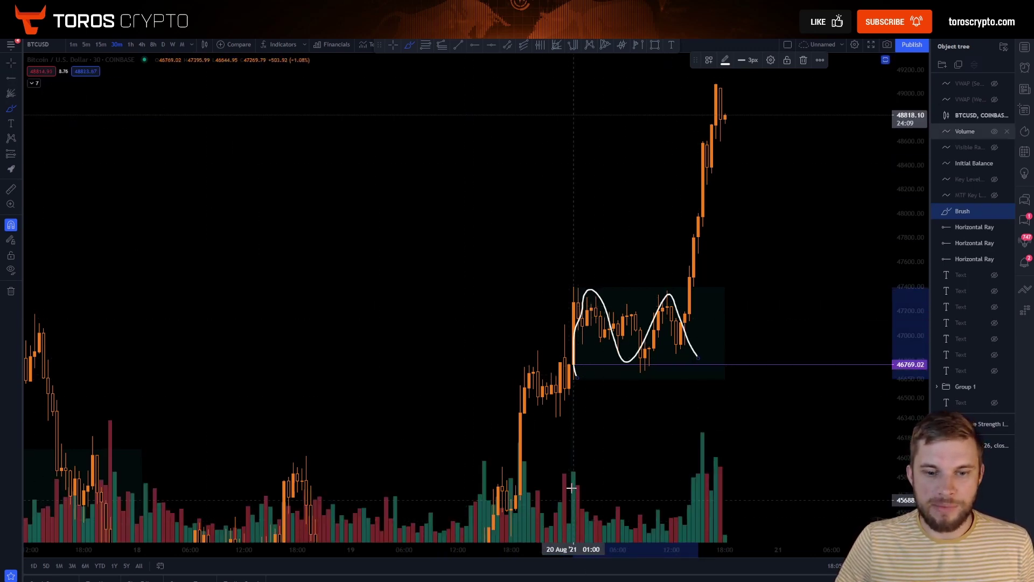
# - Undo showing the Volume indicator and the brush wave over the 20 August box
pyautogui.hotkey('ctrl', 'z')
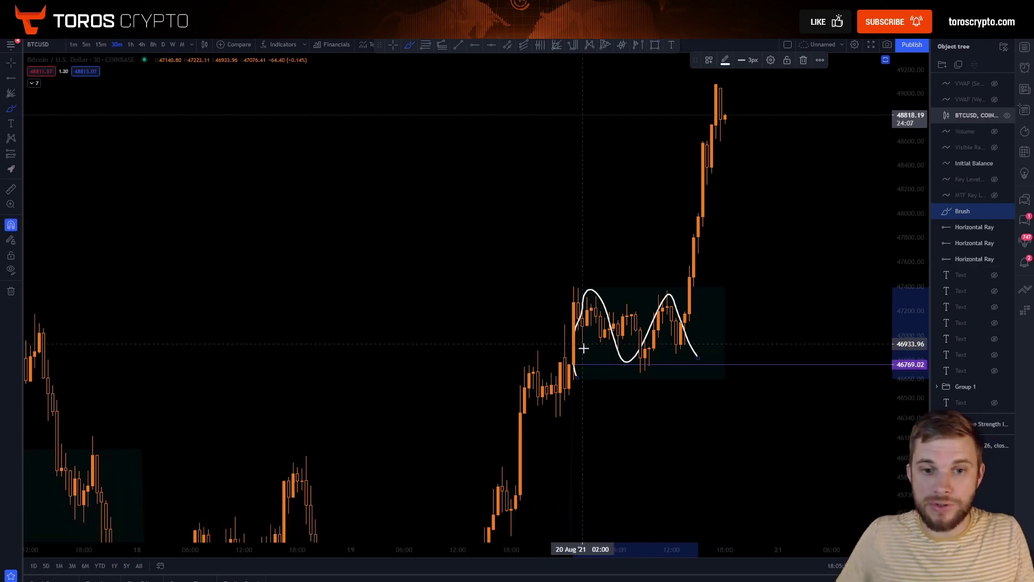
pyautogui.hotkey('ctrl', 'z')
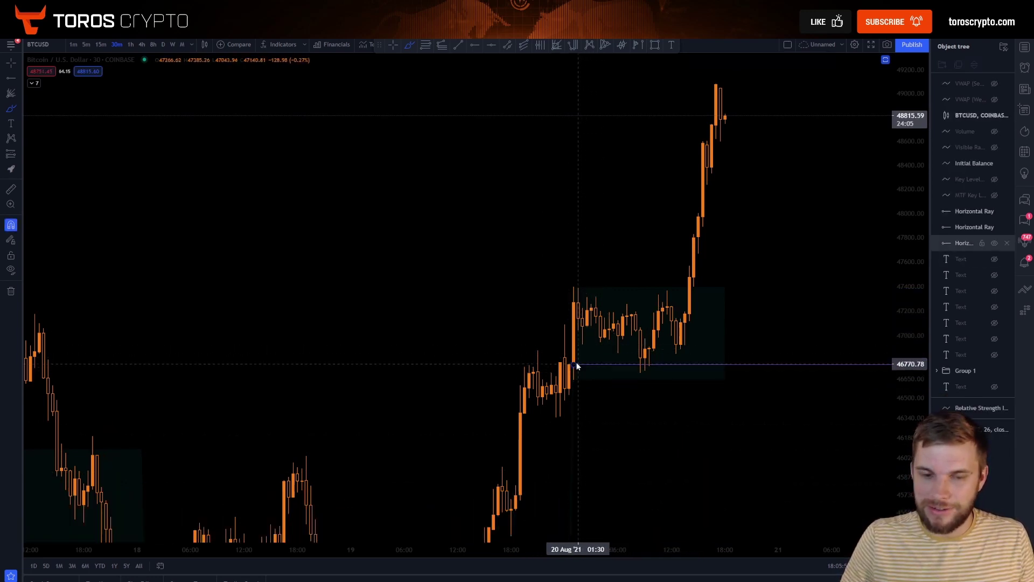
# - Trace the 20 August swings above the daily open ray with the brush and undo the stroke
pyautogui.moveTo(575, 364)
pyautogui.mouseDown()
pyautogui.moveTo(628, 327)
pyautogui.moveTo(684, 355)
pyautogui.mouseUp()
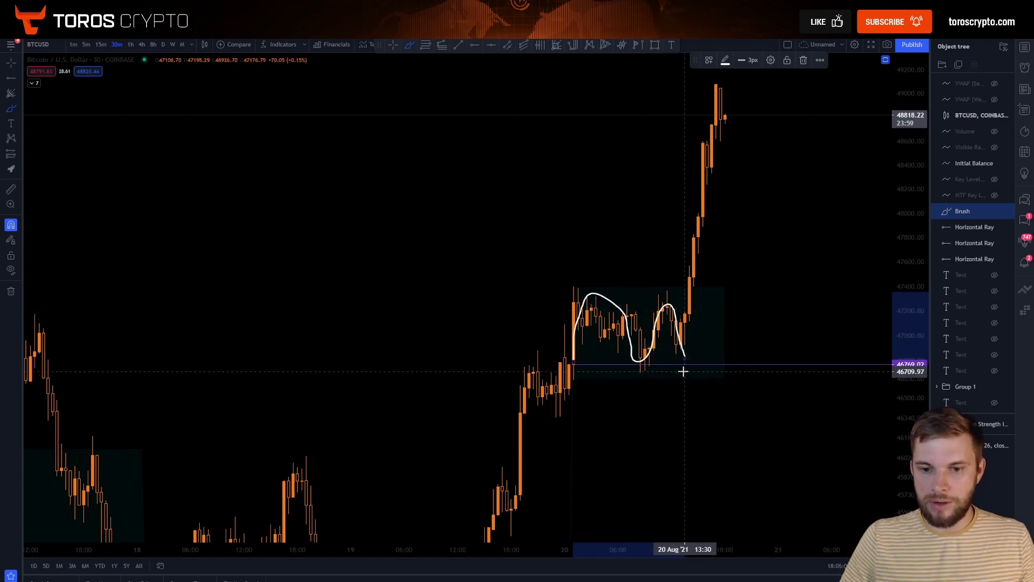
pyautogui.hotkey('ctrl', 'z')
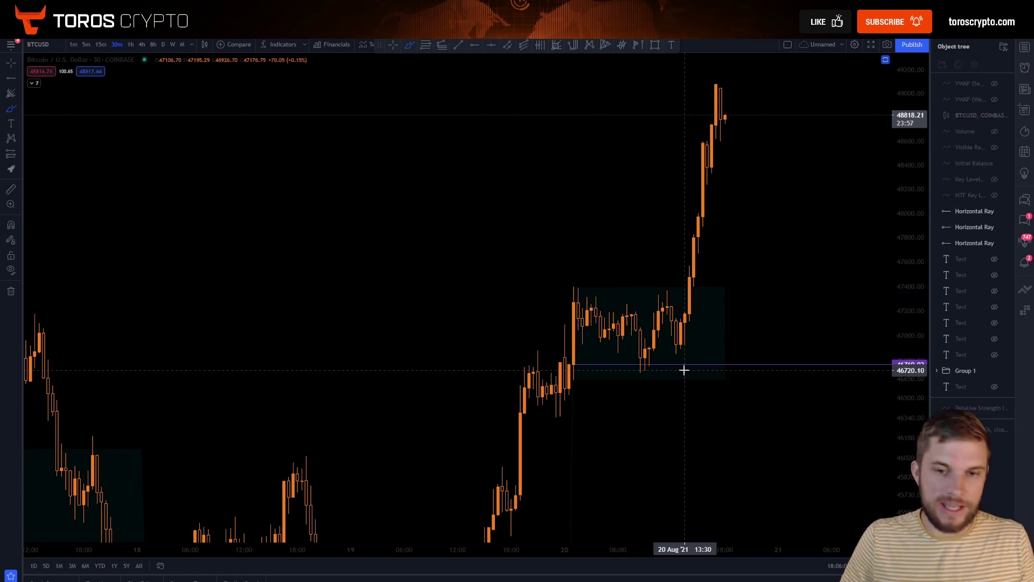
pyautogui.moveTo(672, 366); pyautogui.dragTo(629, 364)
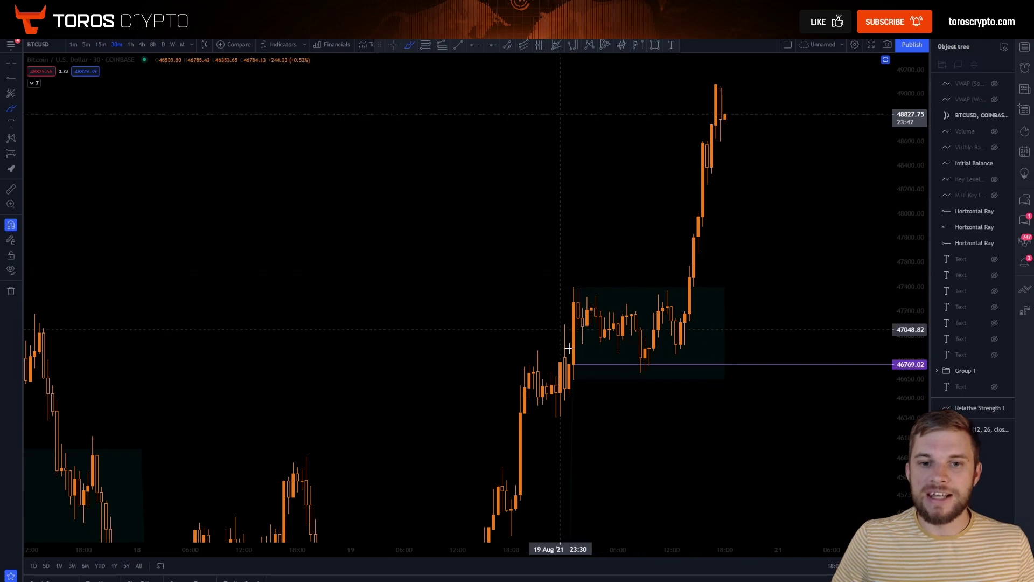
# - Brush lines along the upper and lower edges of the 20 August Initial Balance box and undo both
pyautogui.moveTo(568, 285); pyautogui.dragTo(733, 293)
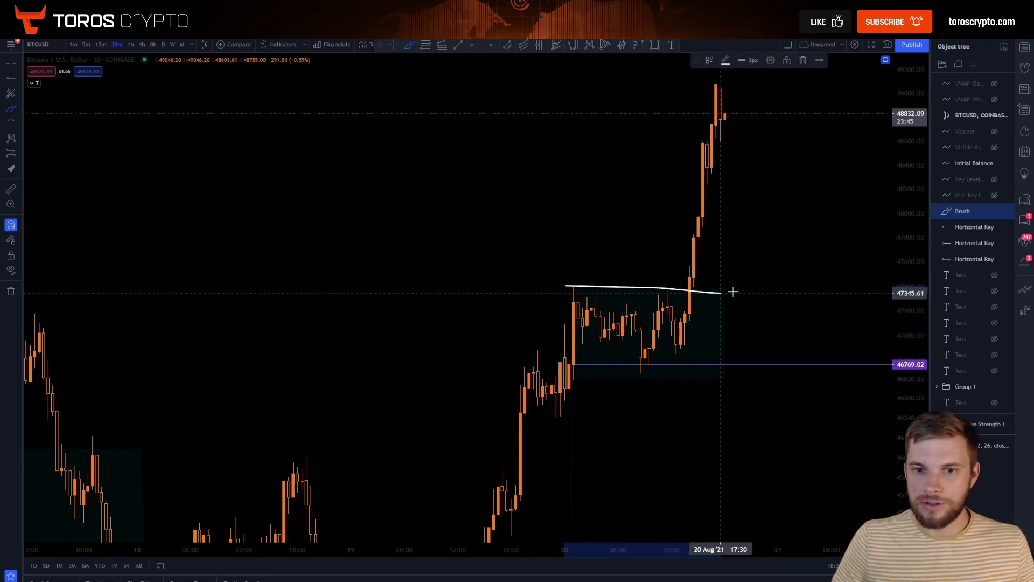
pyautogui.moveTo(581, 386); pyautogui.dragTo(754, 384)
pyautogui.hotkey('ctrl', 'z')
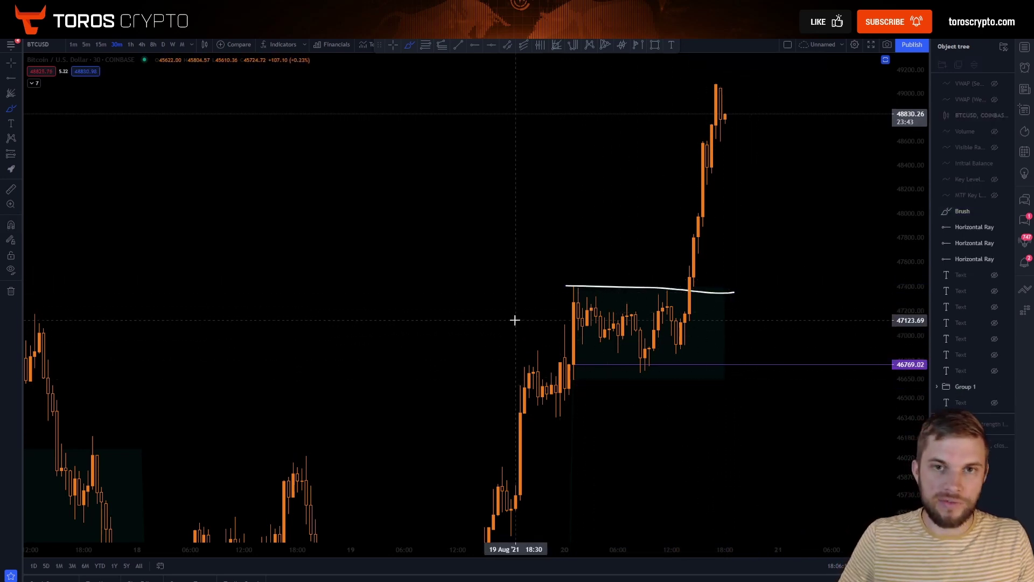
pyautogui.press('ctrl')
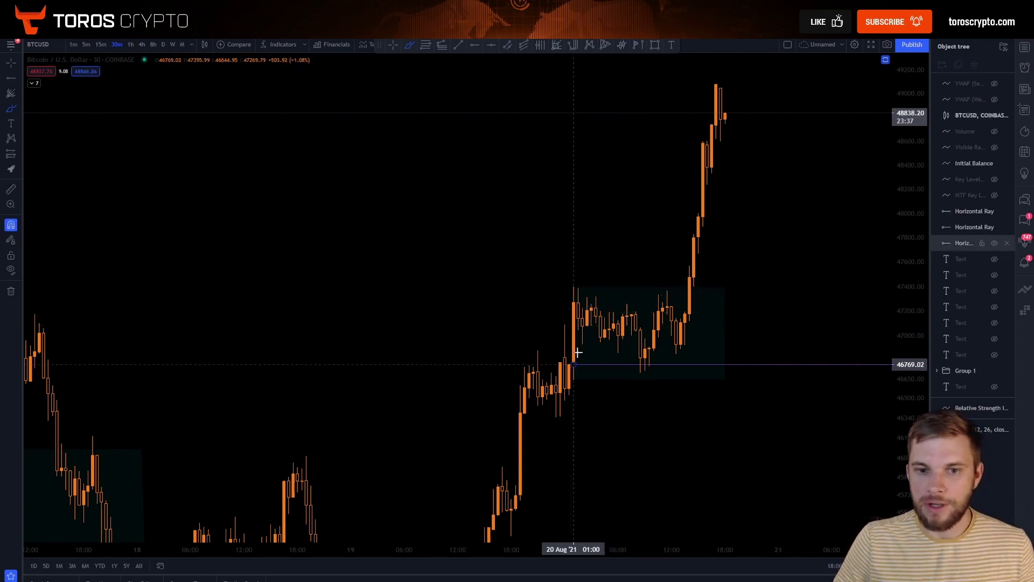
# - Sketch the 20 August price swings, a circle around the daily open and the opening candle's range, and undo these strokes
pyautogui.moveTo(575, 367)
pyautogui.mouseDown()
pyautogui.moveTo(607, 315)
pyautogui.moveTo(676, 310)
pyautogui.moveTo(690, 342)
pyautogui.mouseUp()
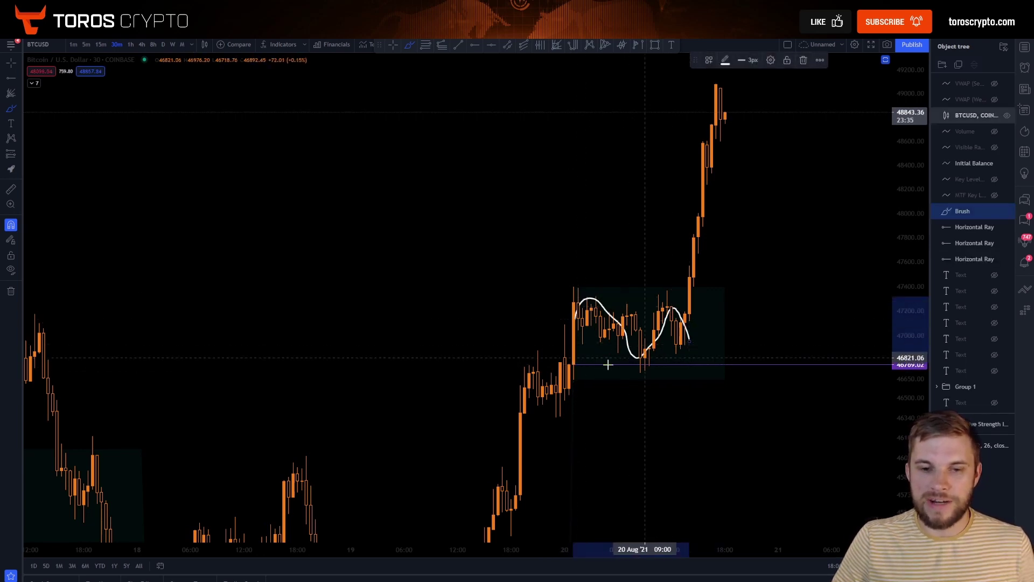
pyautogui.hotkey('ctrl', 'z')
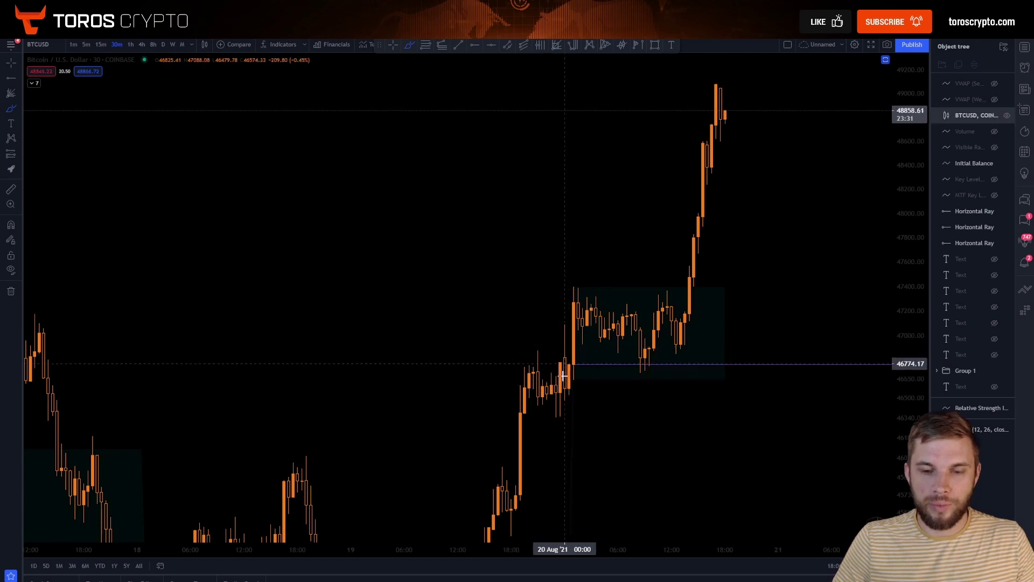
pyautogui.moveTo(574, 355)
pyautogui.mouseDown()
pyautogui.moveTo(577, 363)
pyautogui.moveTo(588, 296)
pyautogui.mouseUp()
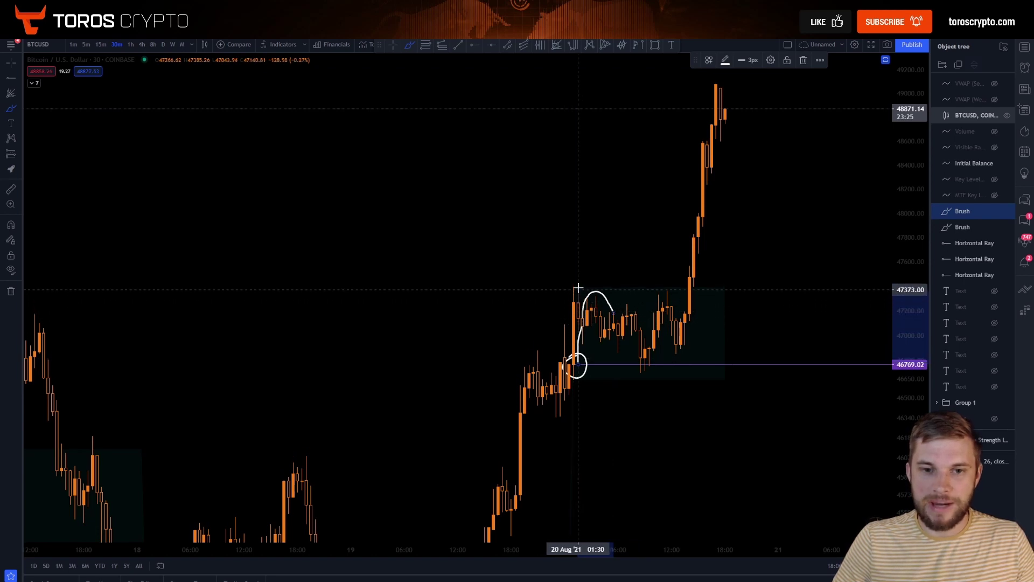
pyautogui.moveTo(579, 288); pyautogui.dragTo(579, 348)
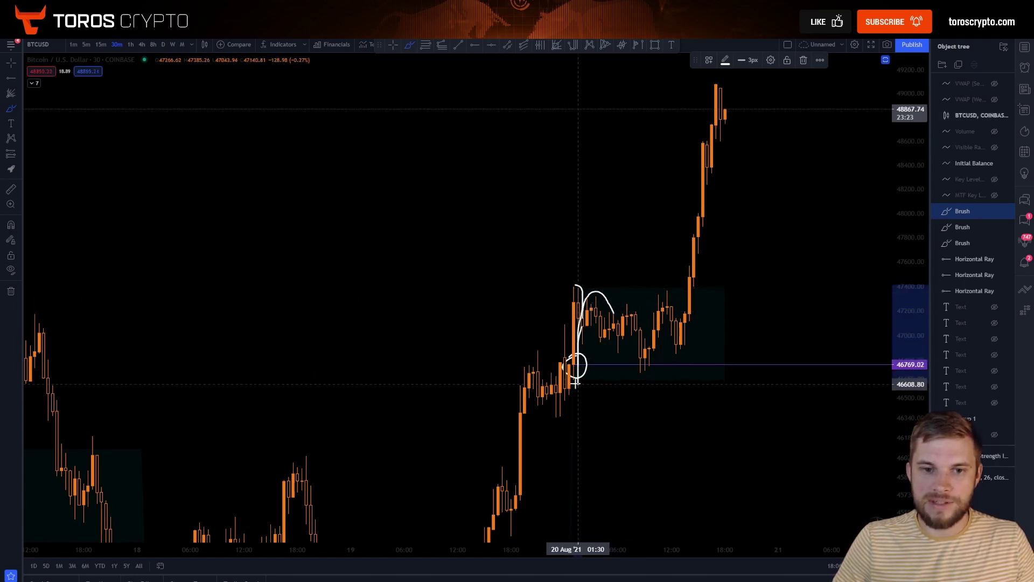
pyautogui.hotkey('ctrl', 'z')
pyautogui.hotkey('ctrl', 'z')
pyautogui.hotkey('ctrl', 'z')
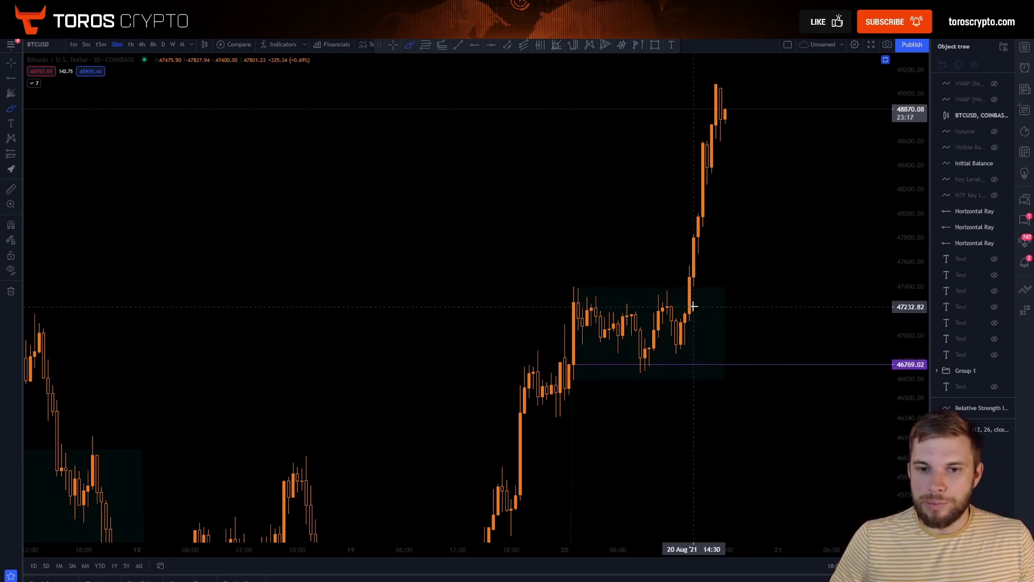
# - Trace the 20 August pullback circled at the daily open, the bounce and the breakout above the box, and undo every stroke
pyautogui.moveTo(624, 326)
pyautogui.mouseDown()
pyautogui.moveTo(594, 300)
pyautogui.moveTo(576, 348)
pyautogui.mouseUp()
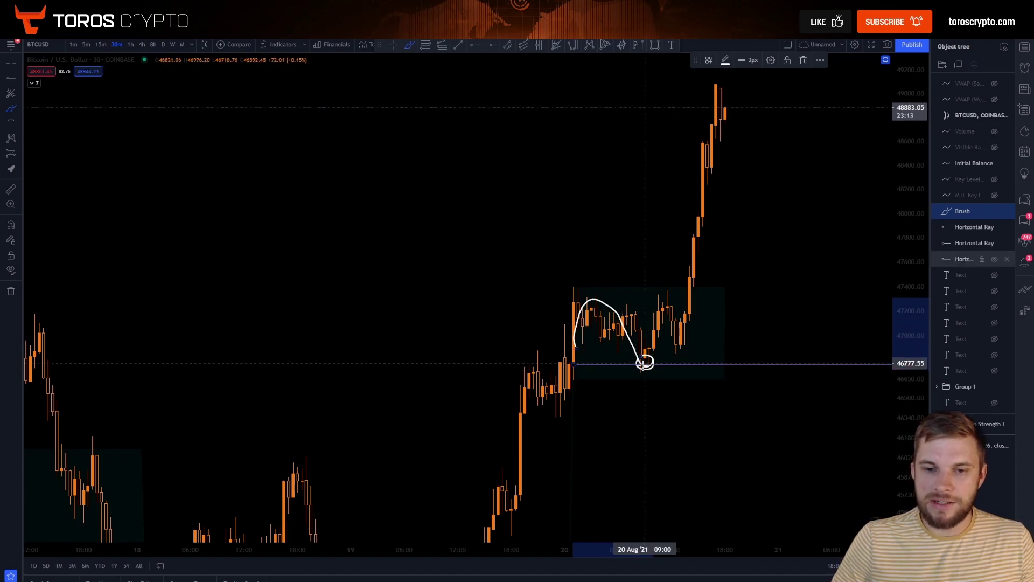
pyautogui.moveTo(645, 357)
pyautogui.mouseDown()
pyautogui.moveTo(680, 346)
pyautogui.moveTo(681, 334)
pyautogui.mouseUp()
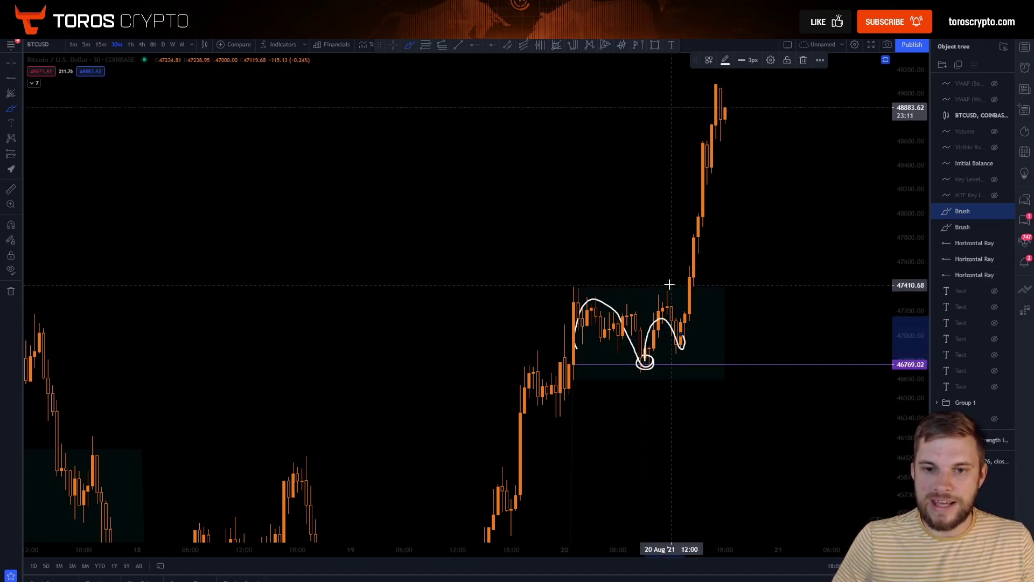
pyautogui.moveTo(669, 286)
pyautogui.mouseDown()
pyautogui.moveTo(681, 347)
pyautogui.moveTo(734, 107)
pyautogui.mouseUp()
pyautogui.hotkey('ctrl', 'z')
pyautogui.hotkey('ctrl', 'z')
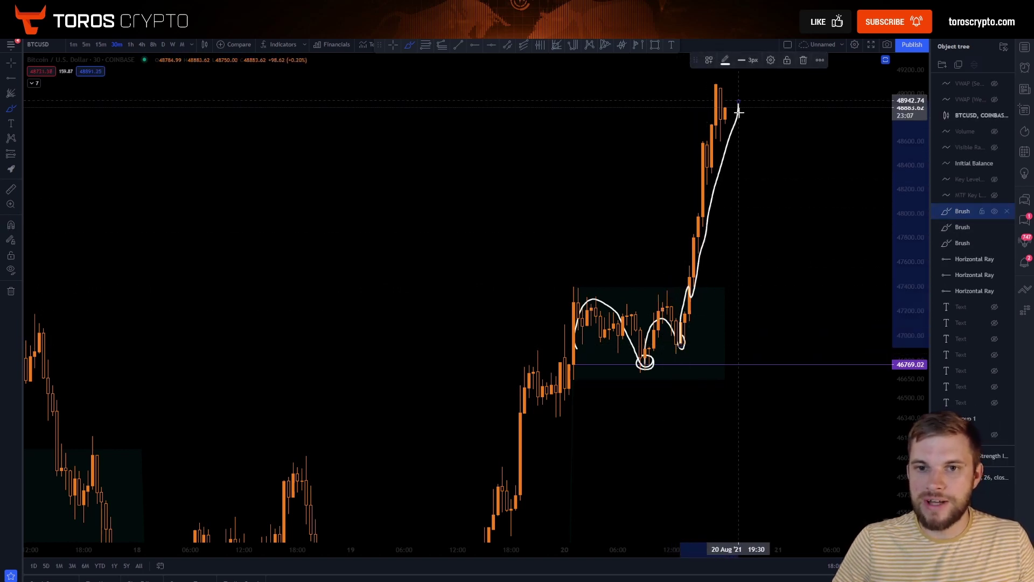
pyautogui.hotkey('ctrl', 'z')
pyautogui.hotkey('ctrl', 'z')
pyautogui.hotkey('ctrl', 'z')
pyautogui.moveTo(468, 245); pyautogui.dragTo(137, 206)
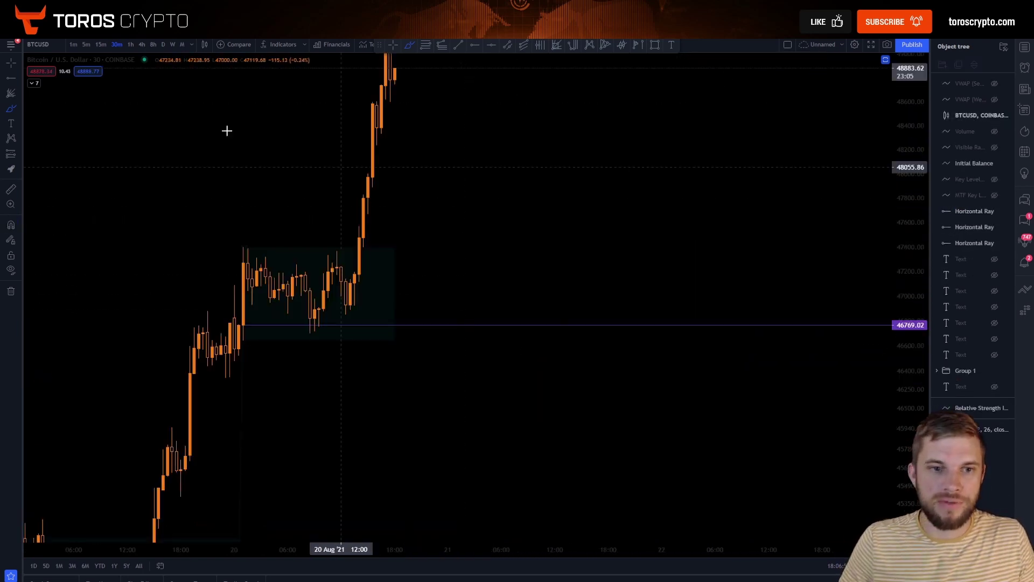
pyautogui.moveTo(139, 162); pyautogui.dragTo(476, 163)
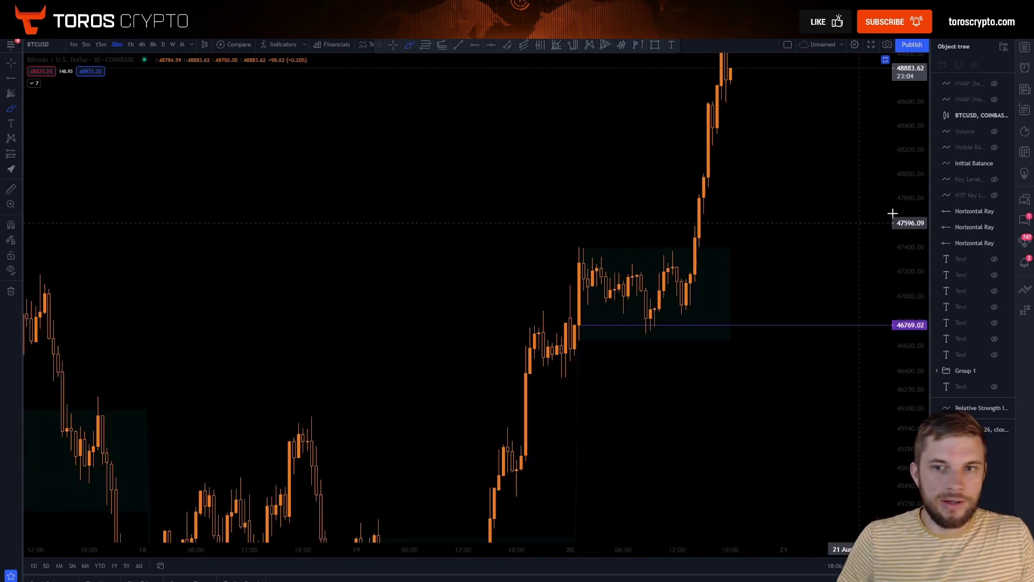
# - Trace the 19 August opening rise from the low at the box's lower edge to a circled high with the brush
pyautogui.click(9, 65)
pyautogui.moveTo(322, 353)
pyautogui.mouseDown()
pyautogui.moveTo(367, 248)
pyautogui.moveTo(420, 36)
pyautogui.mouseUp()
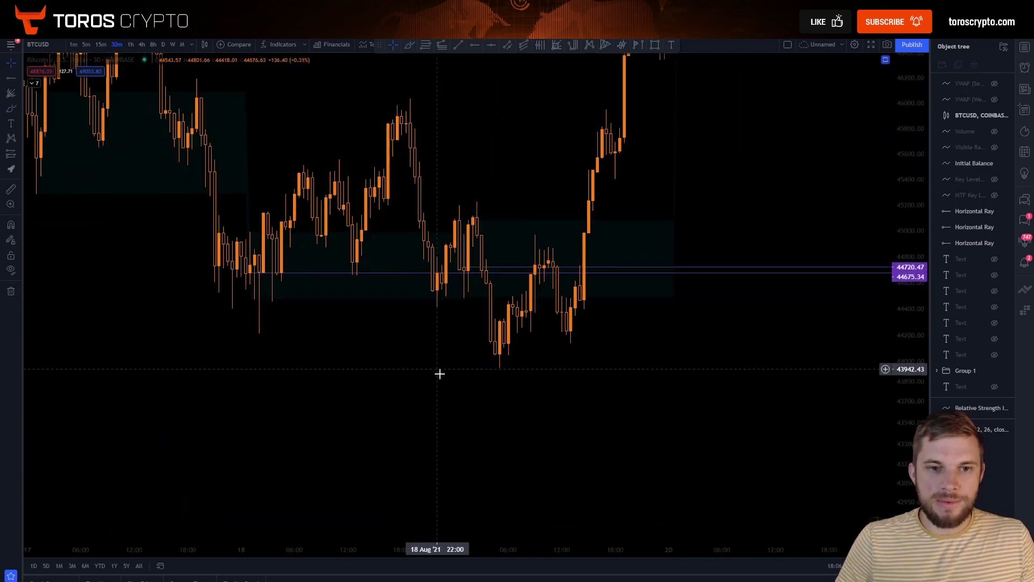
pyautogui.moveTo(692, 406); pyautogui.dragTo(670, 423)
pyautogui.moveTo(514, 406); pyautogui.dragTo(673, 407)
pyautogui.moveTo(670, 544); pyautogui.dragTo(555, 543)
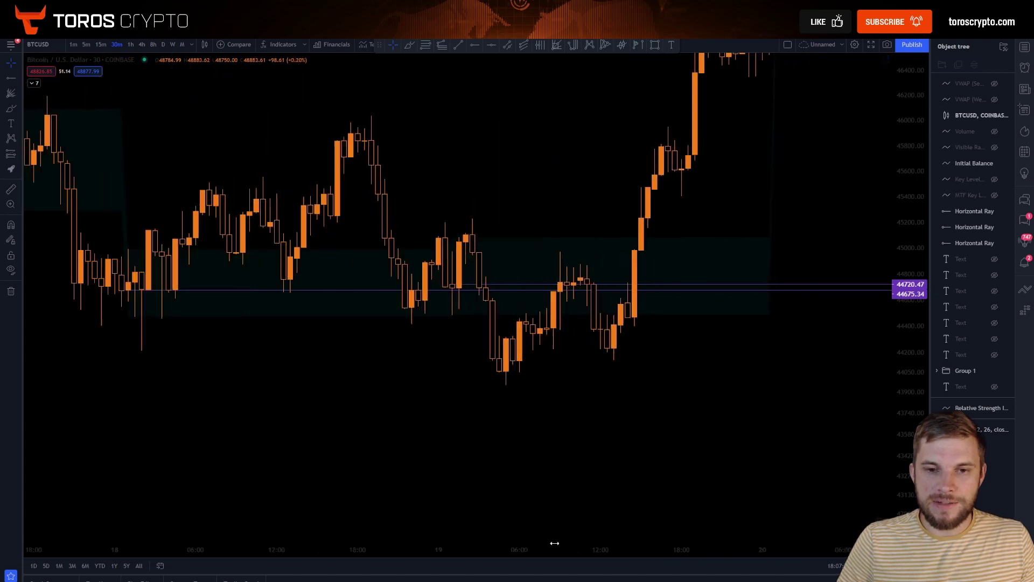
pyautogui.scroll(2, 554, 543)
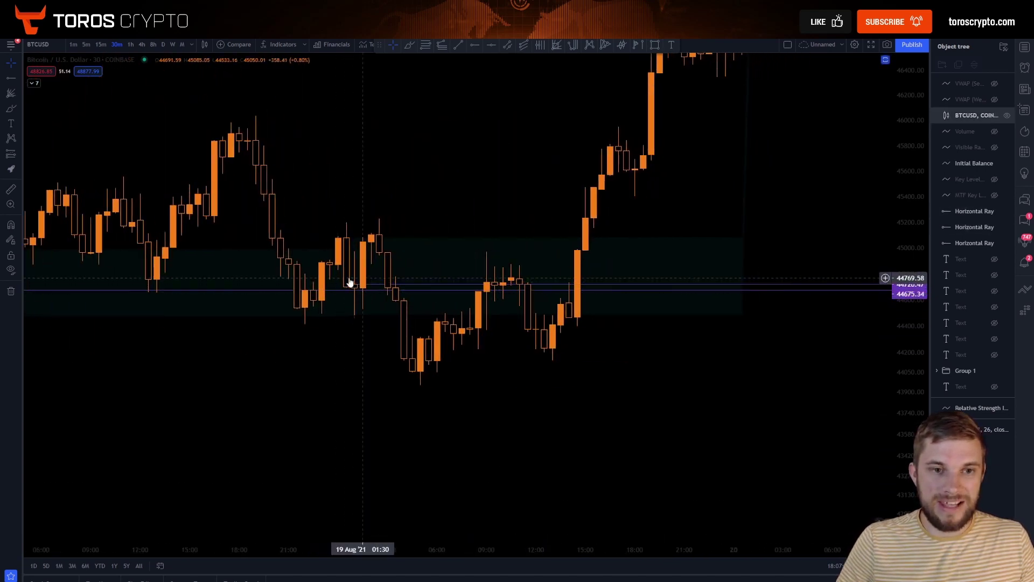
pyautogui.click(12, 110)
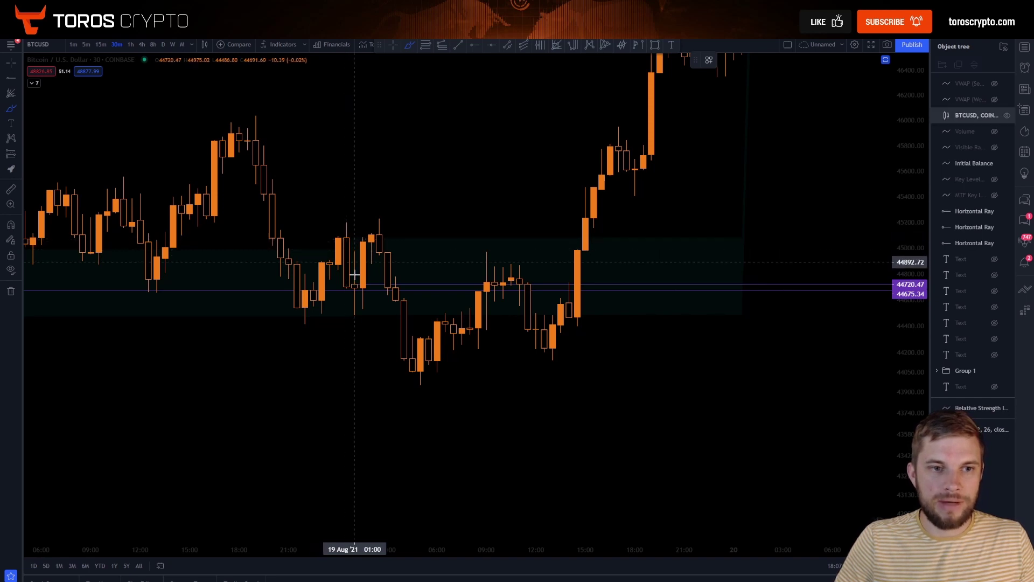
pyautogui.moveTo(356, 315); pyautogui.dragTo(354, 298)
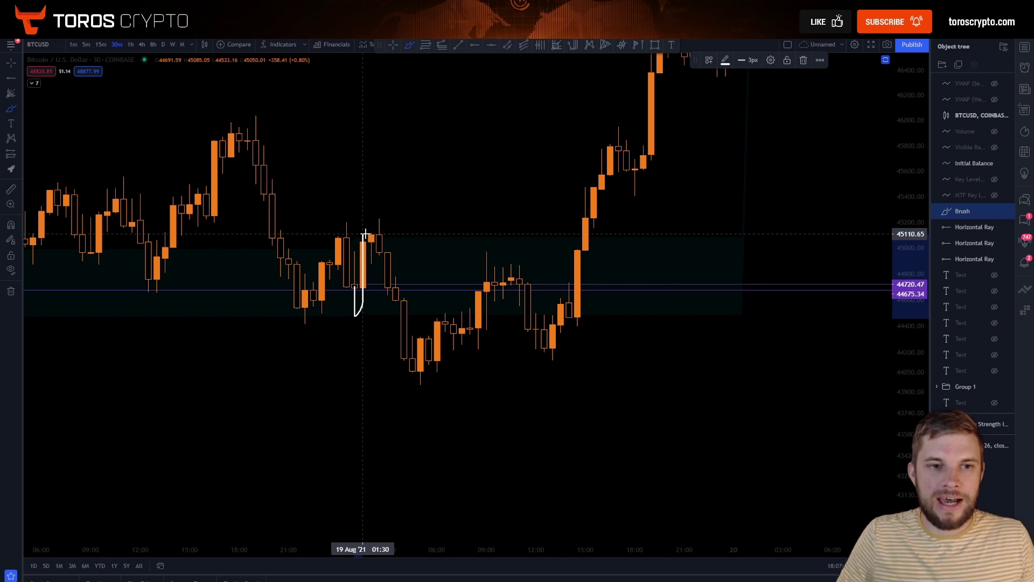
pyautogui.moveTo(365, 234); pyautogui.dragTo(378, 216)
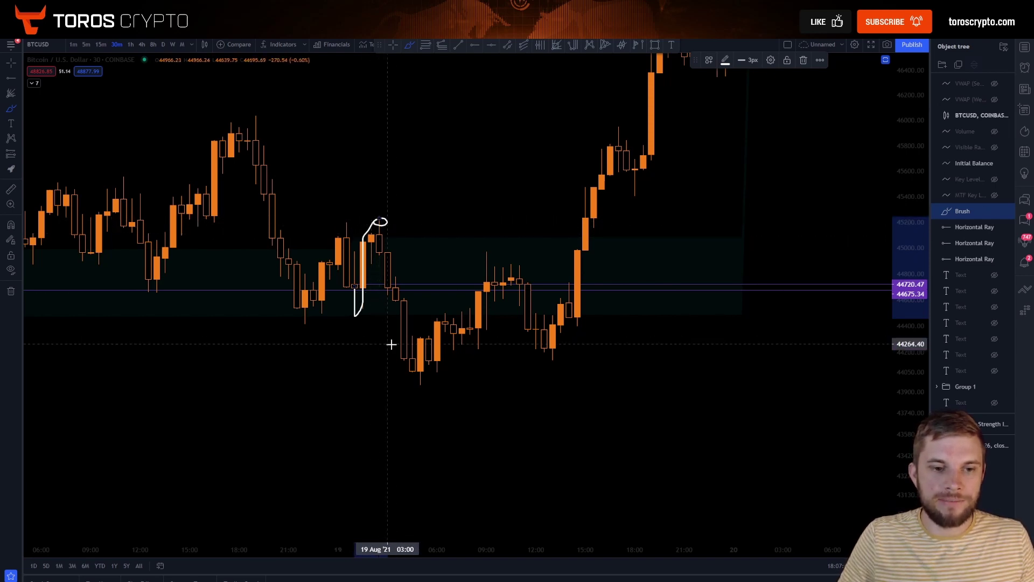
# - Show the Volume indicator, brush marks on the volume bars around the 19 August open, and undo the strokes and the indicator display
pyautogui.click(31, 83)
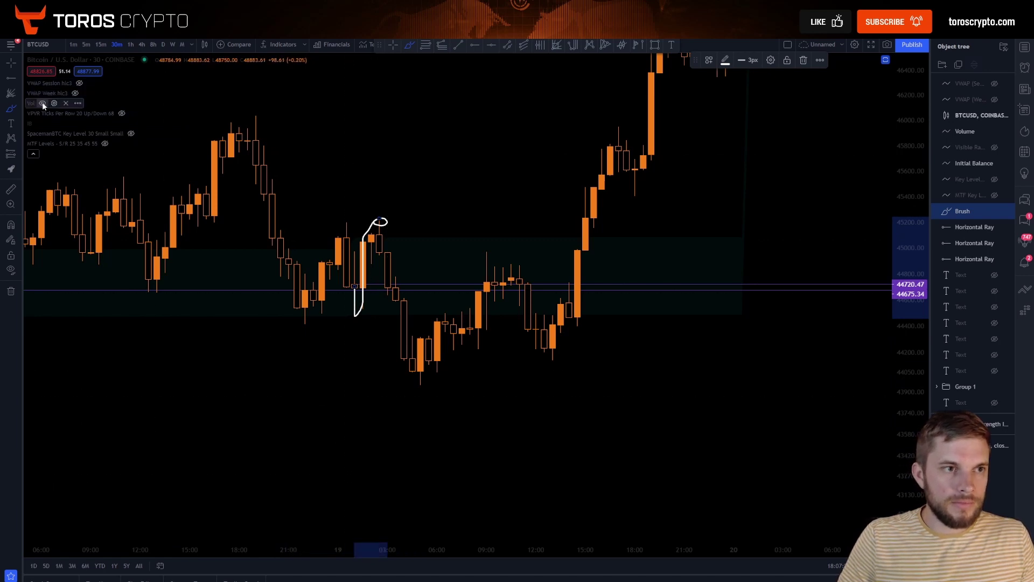
pyautogui.click(43, 104)
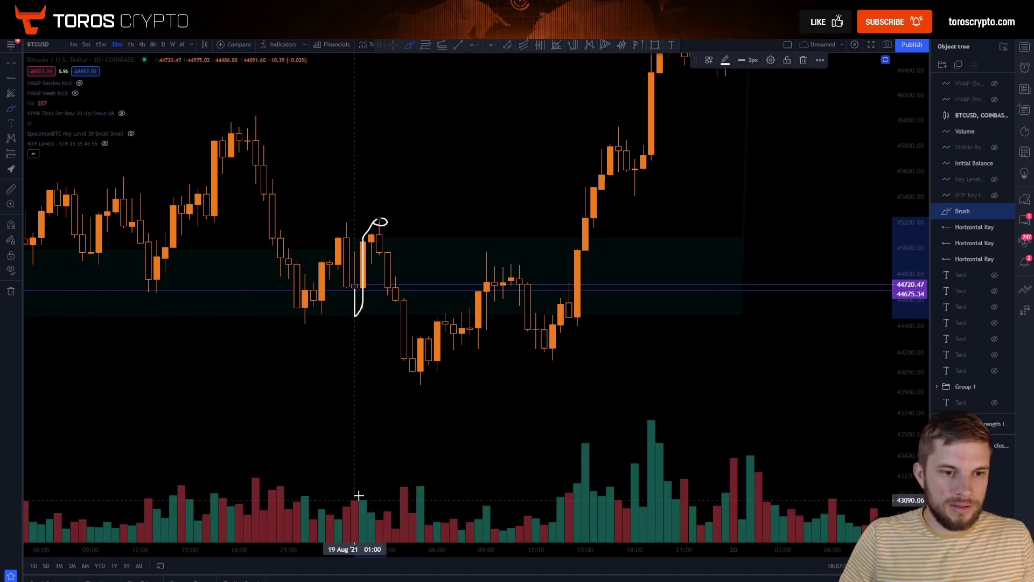
pyautogui.moveTo(352, 491)
pyautogui.mouseDown()
pyautogui.moveTo(356, 511)
pyautogui.moveTo(353, 490)
pyautogui.moveTo(313, 507)
pyautogui.moveTo(403, 522)
pyautogui.mouseUp()
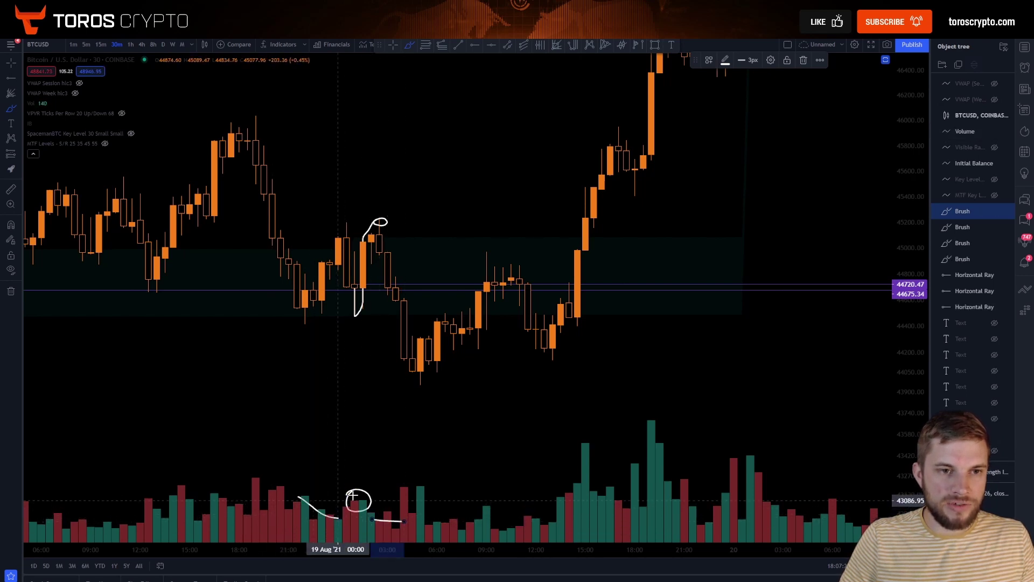
pyautogui.hotkey('ctrl', 'z')
pyautogui.hotkey('ctrl', 'z')
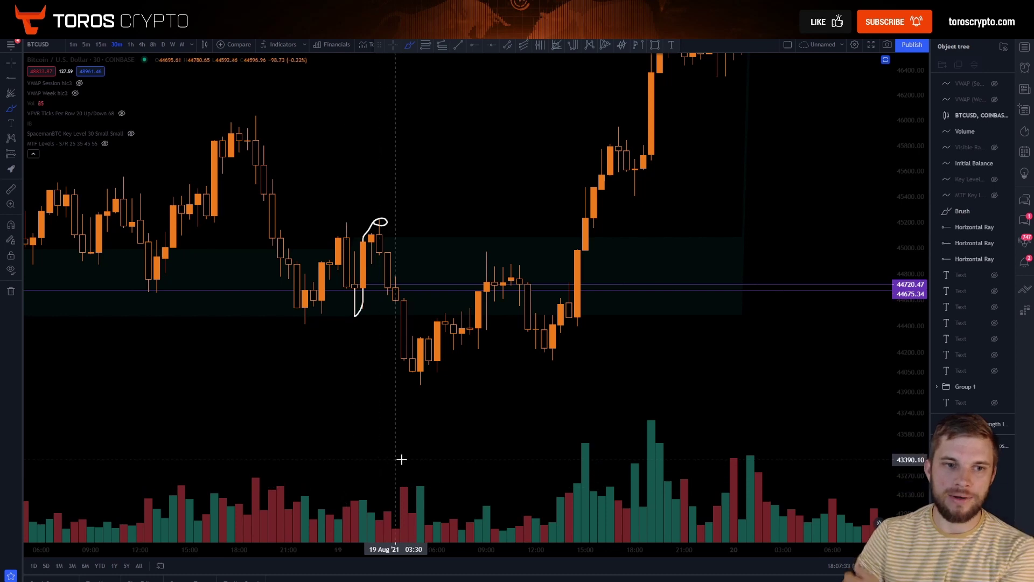
pyautogui.hotkey('ctrl', 'z')
pyautogui.hotkey('ctrl', 'z')
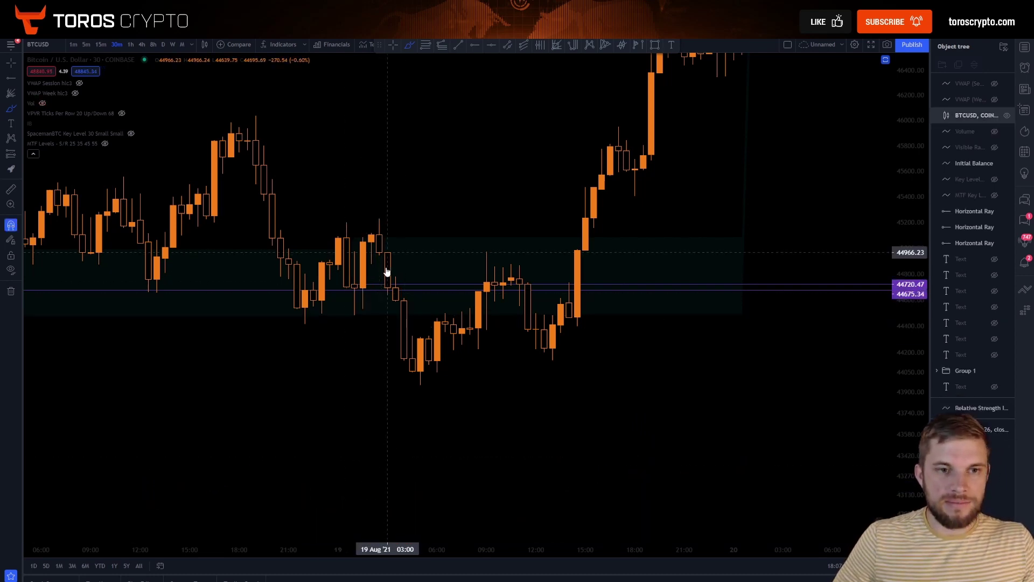
# - Trace the 19 August opening rise, the drop below the box and the rebound in one curve, and undo it
pyautogui.moveTo(354, 312); pyautogui.dragTo(381, 242)
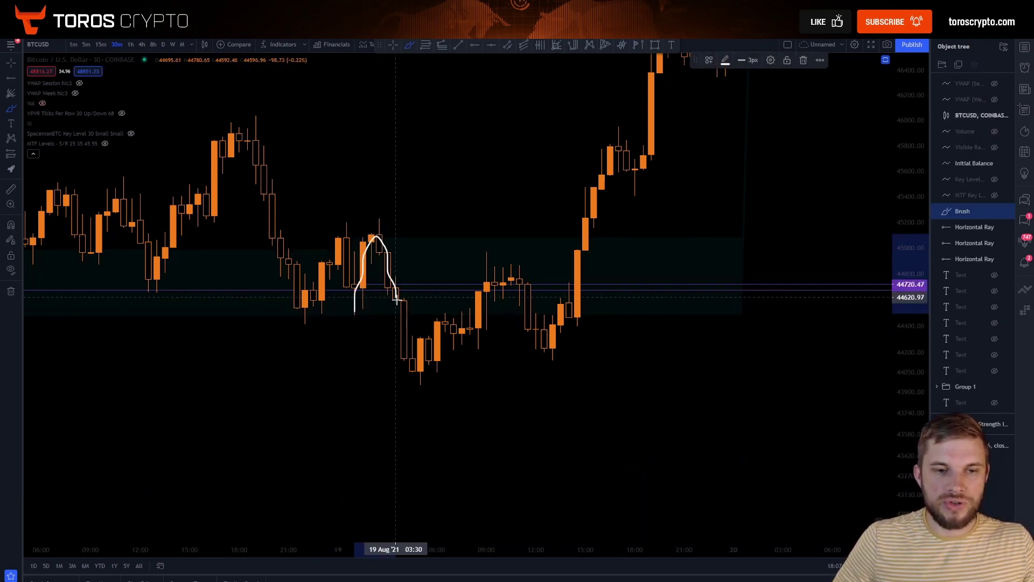
pyautogui.moveTo(397, 301); pyautogui.dragTo(405, 336)
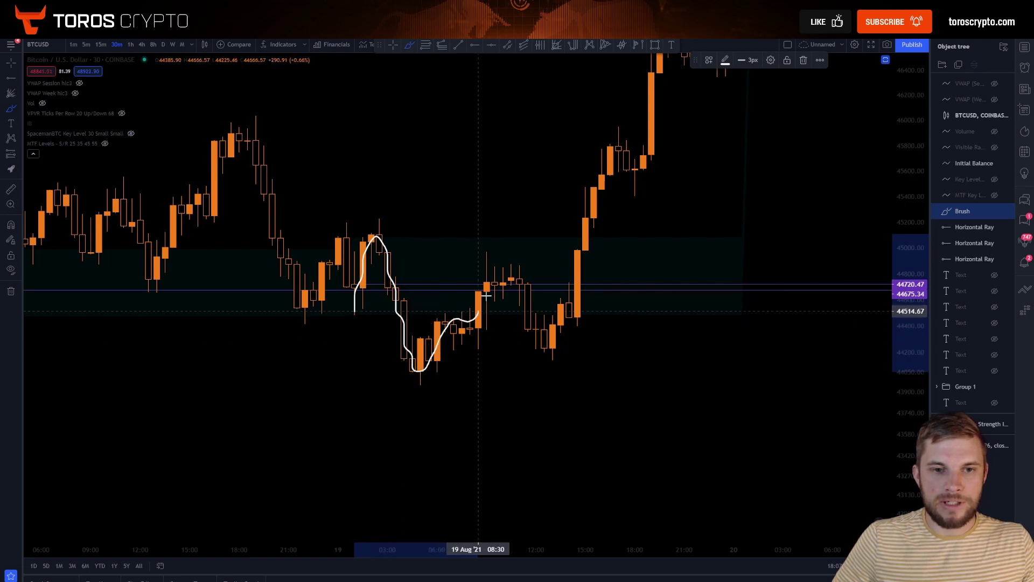
pyautogui.hotkey('ctrl', 'z')
# - Trace the 19 August swings from the circled high through both lows to the breakout above the box, and undo every stroke
pyautogui.moveTo(385, 213)
pyautogui.mouseDown()
pyautogui.moveTo(420, 377)
pyautogui.moveTo(490, 276)
pyautogui.moveTo(514, 278)
pyautogui.moveTo(544, 350)
pyautogui.mouseUp()
pyautogui.moveTo(520, 291)
pyautogui.mouseDown()
pyautogui.moveTo(552, 352)
pyautogui.moveTo(597, 246)
pyautogui.mouseUp()
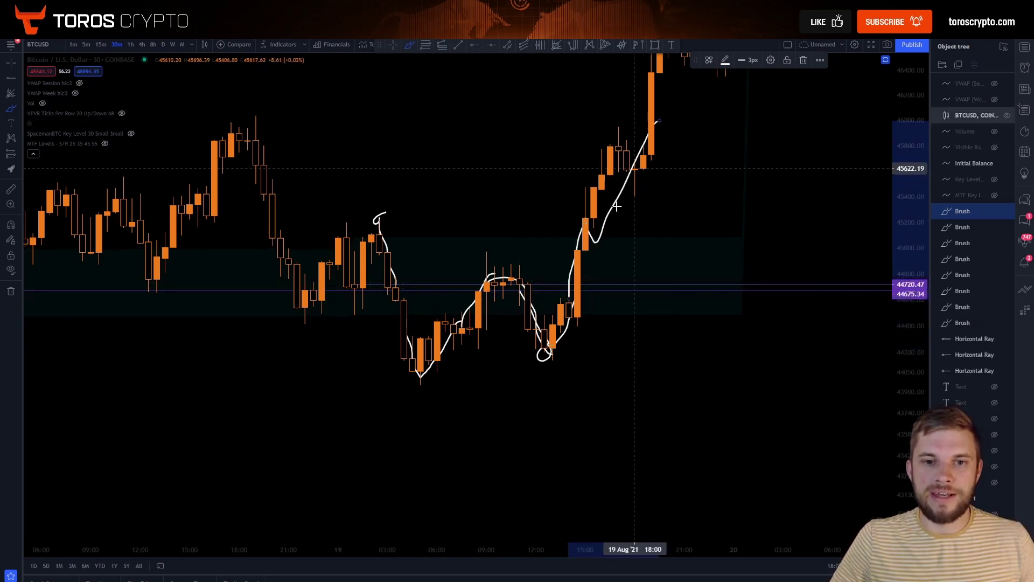
pyautogui.hotkey('ctrl', 'z')
pyautogui.hotkey('ctrl', 'z')
pyautogui.hotkey('ctrl', 'z')
pyautogui.hotkey('ctrl', 'z')
pyautogui.hotkey('ctrl', 'z')
pyautogui.hotkey('ctrl', 'z')
pyautogui.hotkey('ctrl', 'z')
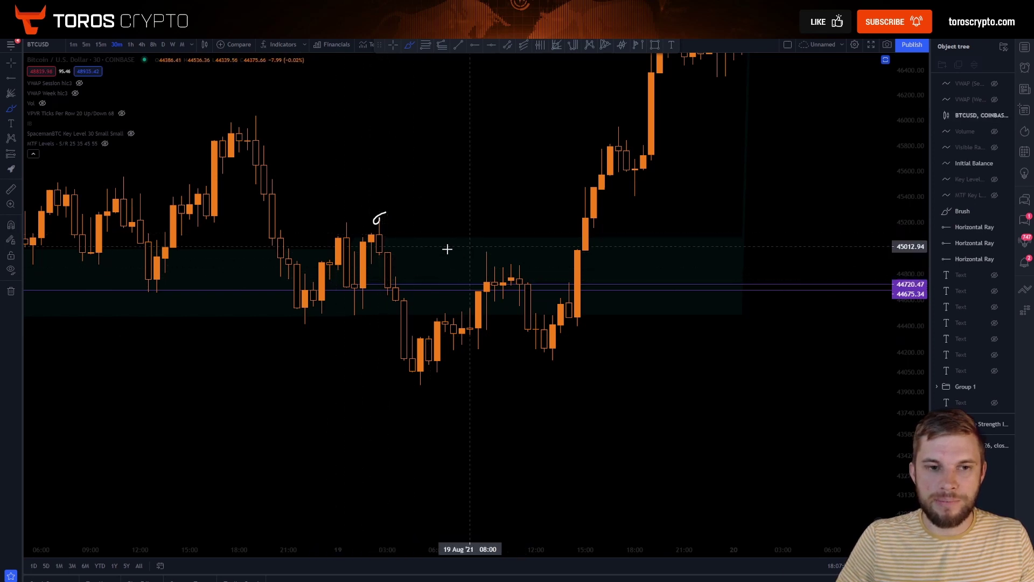
pyautogui.hotkey('ctrl', 'z')
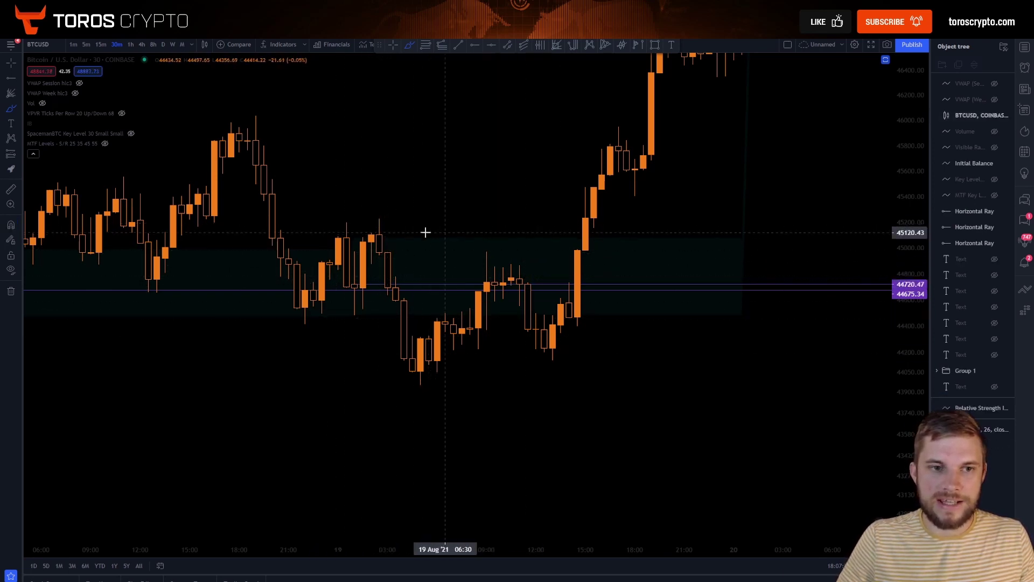
# - Brush two short lines where price retests the 19 August box's lower edge from below, and undo both
pyautogui.moveTo(528, 315); pyautogui.dragTo(557, 314)
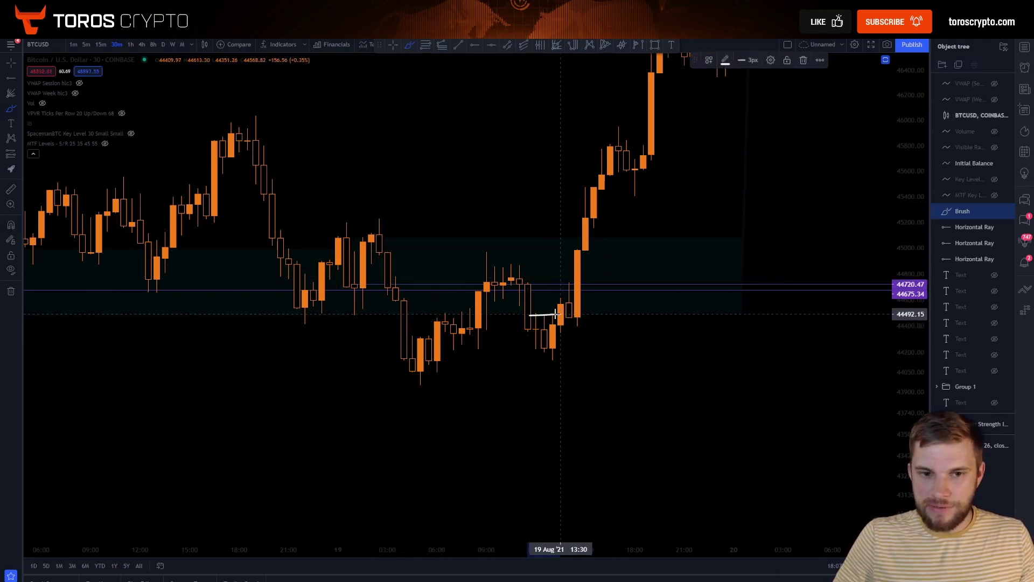
pyautogui.moveTo(441, 314); pyautogui.dragTo(475, 315)
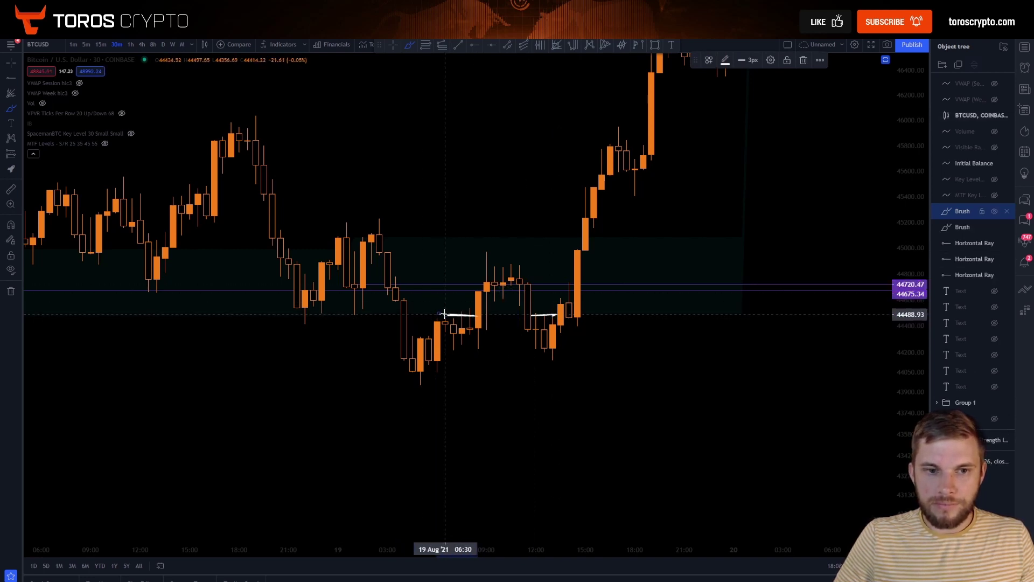
pyautogui.hotkey('ctrl', 'z')
pyautogui.hotkey('ctrl', 'z')
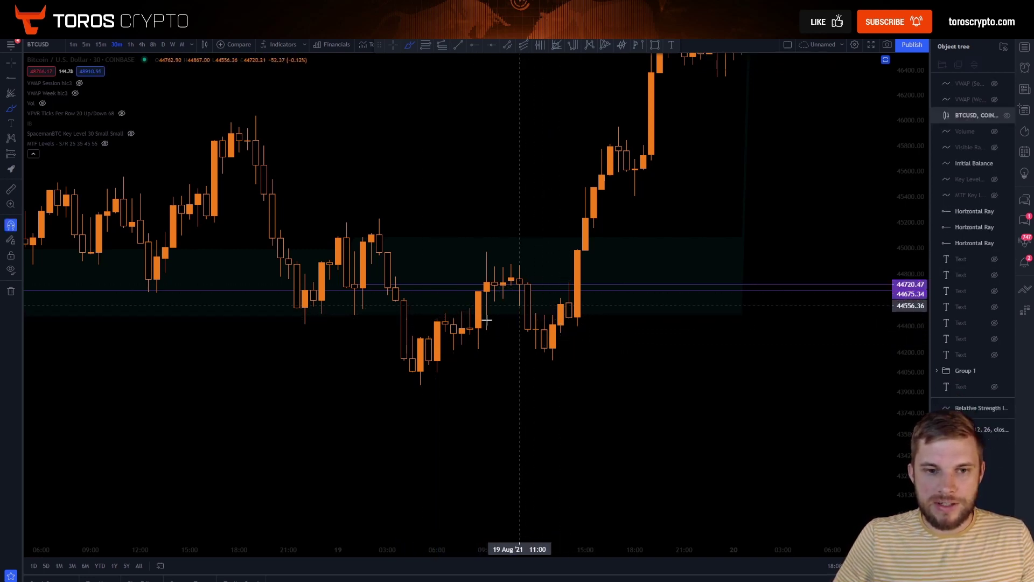
# - Brush a line along the 19 August box's lower edge, sketch possible rejections downward from it, and undo the rejection strokes
pyautogui.moveTo(431, 316)
pyautogui.mouseDown()
pyautogui.moveTo(463, 315)
pyautogui.moveTo(511, 388)
pyautogui.mouseUp()
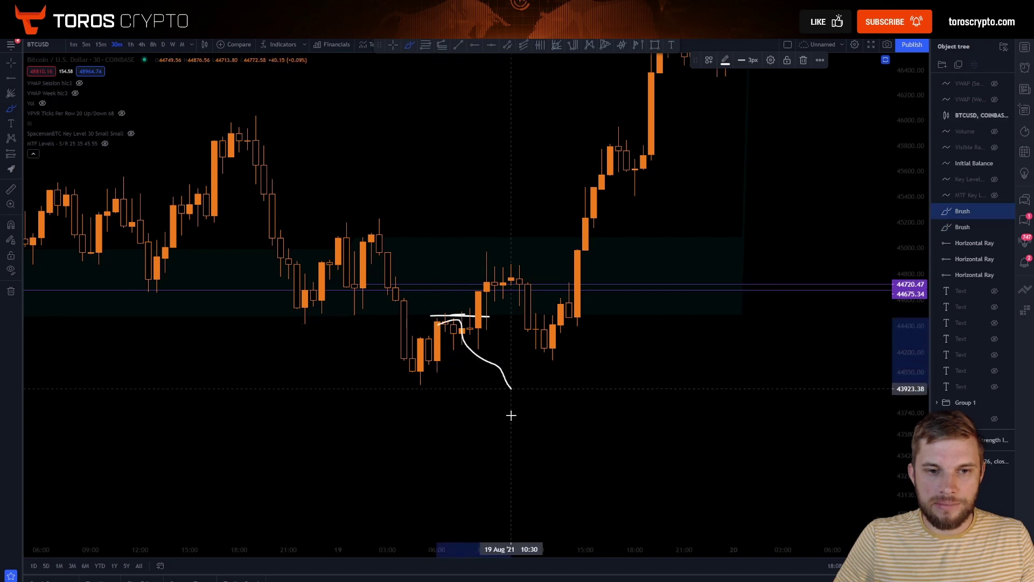
pyautogui.moveTo(519, 428); pyautogui.dragTo(520, 428)
pyautogui.moveTo(534, 326)
pyautogui.mouseDown()
pyautogui.moveTo(554, 329)
pyautogui.moveTo(593, 423)
pyautogui.mouseUp()
pyautogui.hotkey('ctrl', 'z')
pyautogui.hotkey('ctrl', 'z')
pyautogui.hotkey('ctrl', 'z')
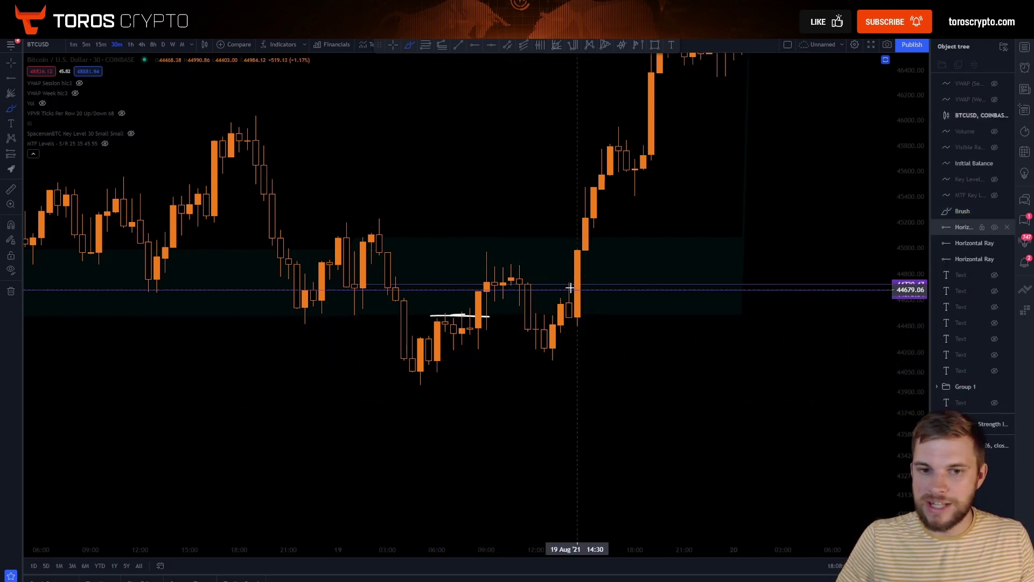
# - Mark the 19 August price reactions at the daily open ray with short brush strokes, and undo them
pyautogui.moveTo(561, 283)
pyautogui.mouseDown()
pyautogui.moveTo(574, 284)
pyautogui.moveTo(560, 288)
pyautogui.mouseUp()
pyautogui.moveTo(480, 282); pyautogui.dragTo(492, 282)
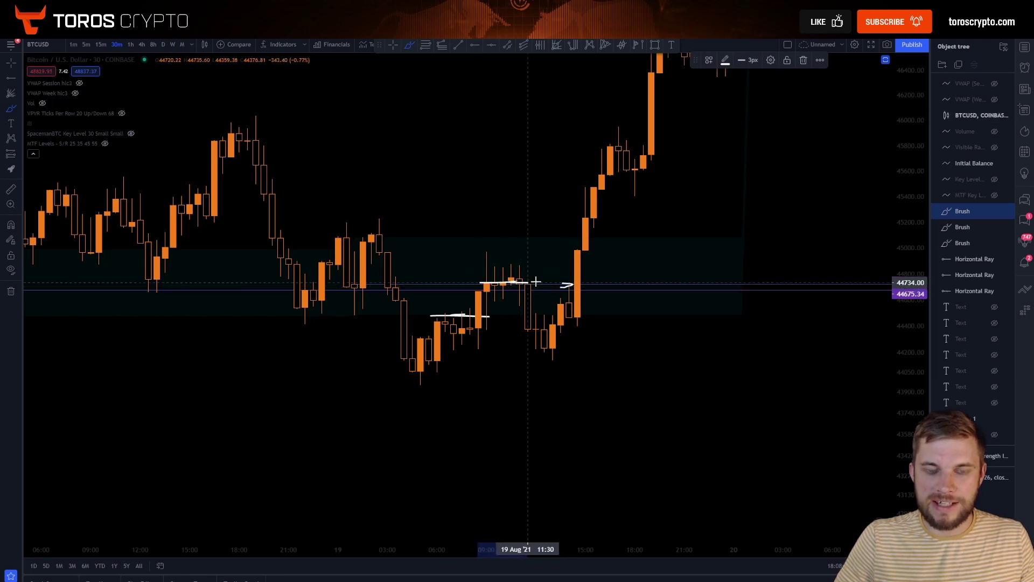
pyautogui.hotkey('ctrl', 'z')
pyautogui.hotkey('ctrl', 'z')
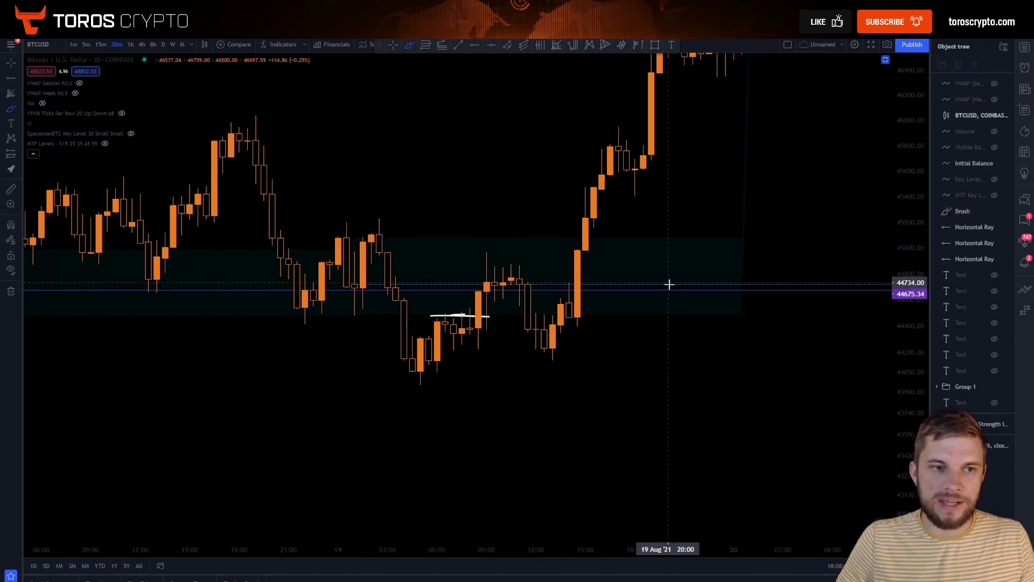
# - Check the volume bars around the 18 August open by temporarily showing the Volume indicator
pyautogui.hscroll(-8, 669, 284)
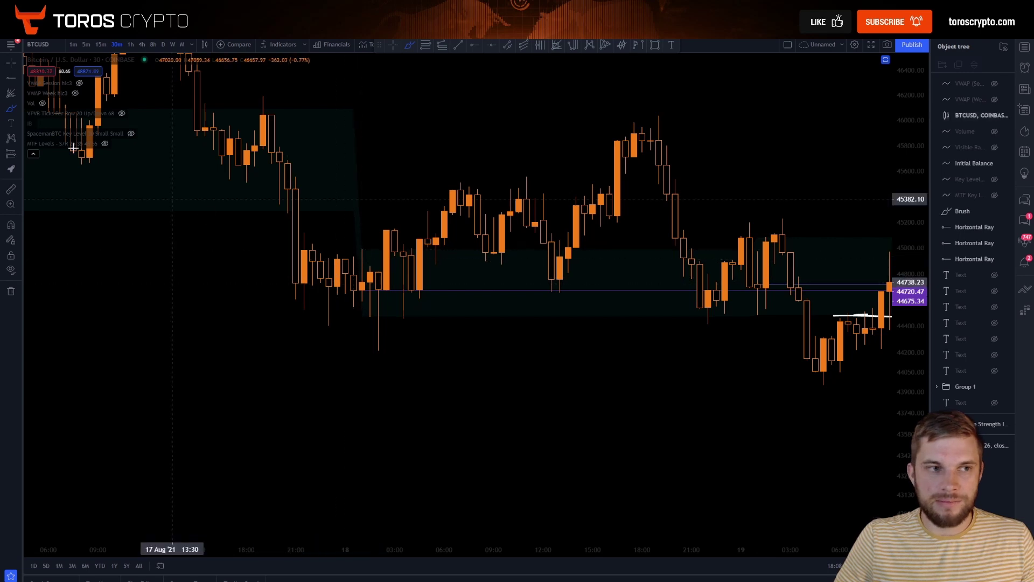
pyautogui.click(42, 103)
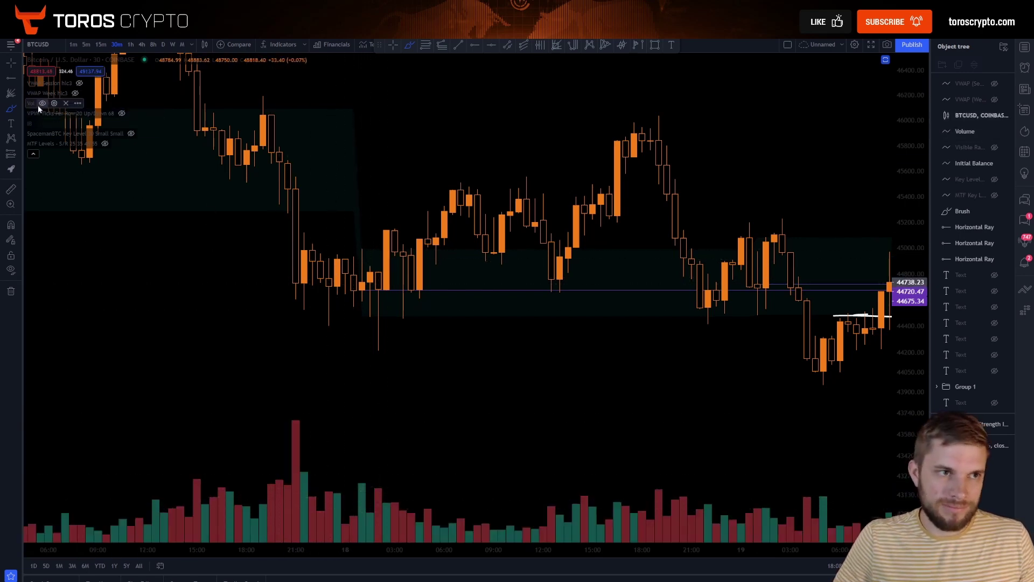
pyautogui.click(42, 102)
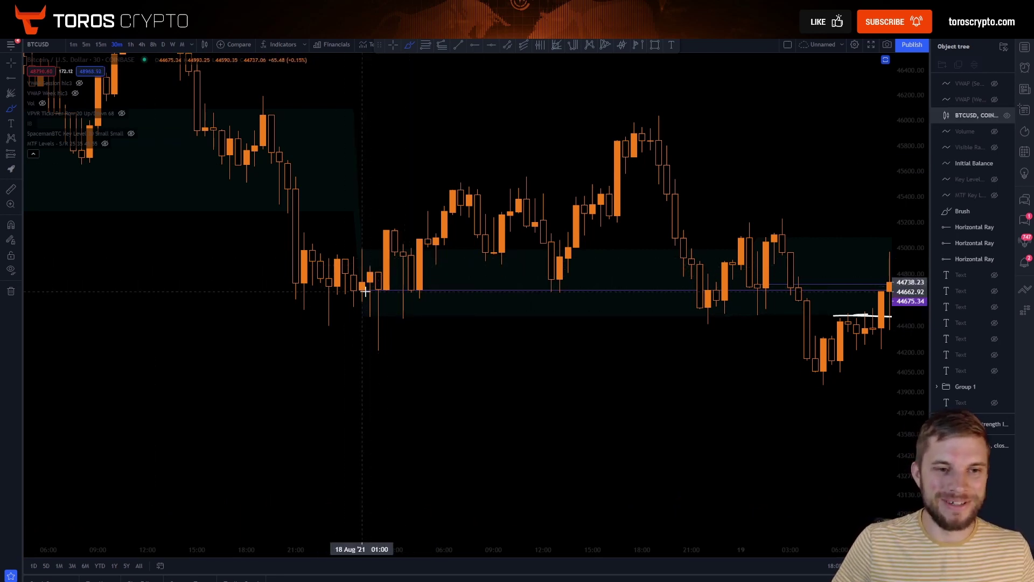
# - Outline the 18 August opening range, mark the early low, high and daily open retest with the brush, and undo these strokes
pyautogui.moveTo(362, 289); pyautogui.dragTo(374, 350)
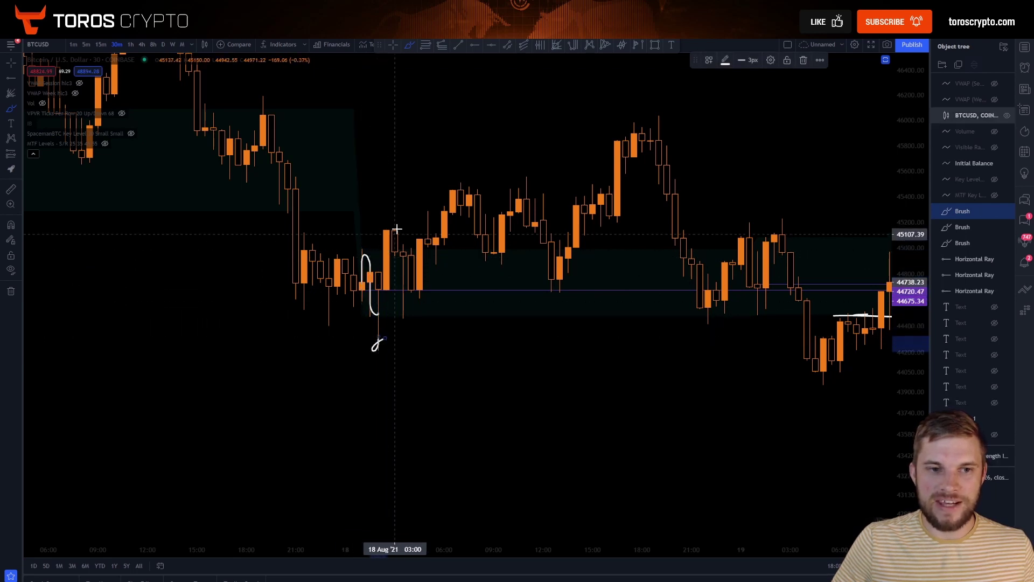
pyautogui.moveTo(394, 226); pyautogui.dragTo(393, 235)
pyautogui.moveTo(387, 291); pyautogui.dragTo(429, 291)
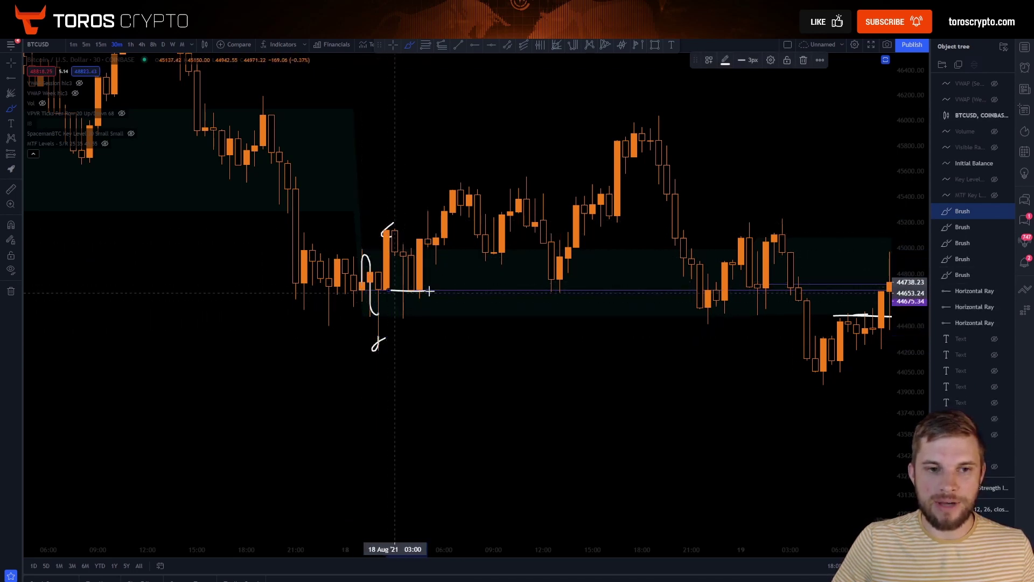
pyautogui.hotkey('ctrl', 'z')
pyautogui.hotkey('ctrl', 'z')
pyautogui.hotkey('ctrl', 'z')
pyautogui.hotkey('ctrl', 'z')
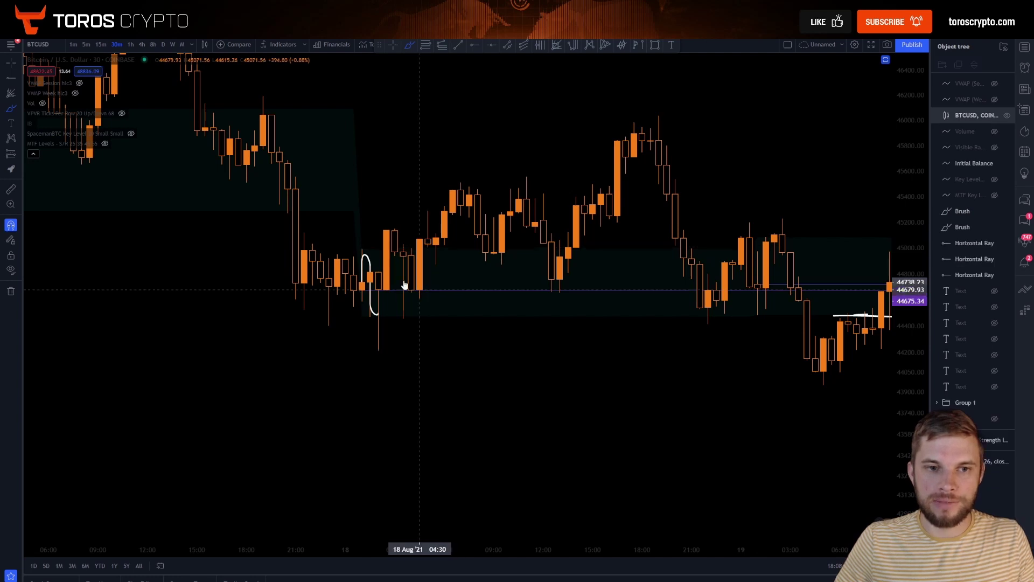
# - Trace the 18 August swings, circling the retests of the box's upper edge and the daily open, and undo the latest strokes
pyautogui.moveTo(419, 289)
pyautogui.mouseDown()
pyautogui.moveTo(437, 241)
pyautogui.moveTo(486, 227)
pyautogui.moveTo(494, 251)
pyautogui.moveTo(479, 248)
pyautogui.moveTo(502, 244)
pyautogui.moveTo(526, 199)
pyautogui.mouseUp()
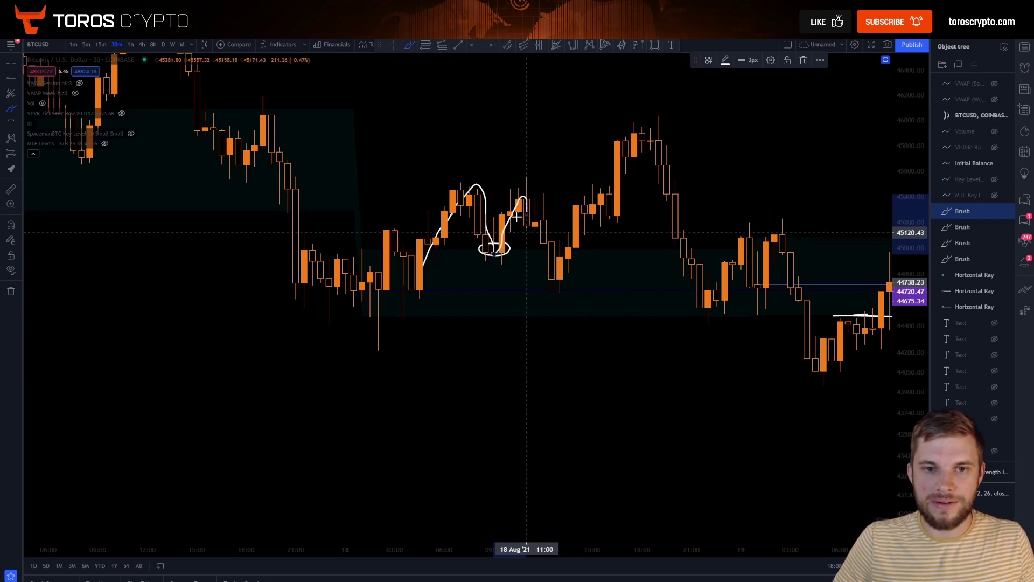
pyautogui.moveTo(498, 242)
pyautogui.mouseDown()
pyautogui.moveTo(510, 206)
pyautogui.moveTo(549, 242)
pyautogui.mouseUp()
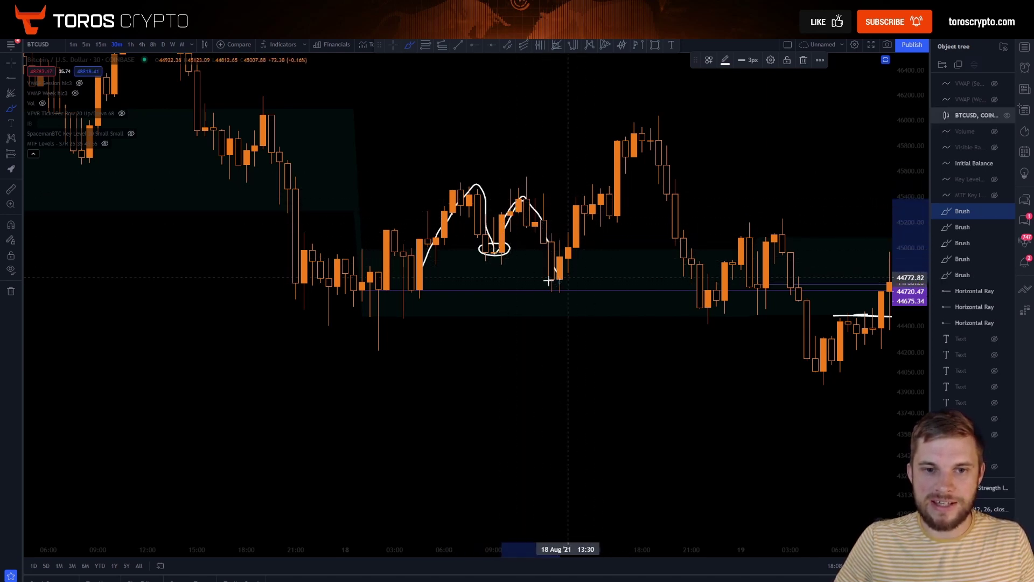
pyautogui.moveTo(552, 279); pyautogui.dragTo(627, 145)
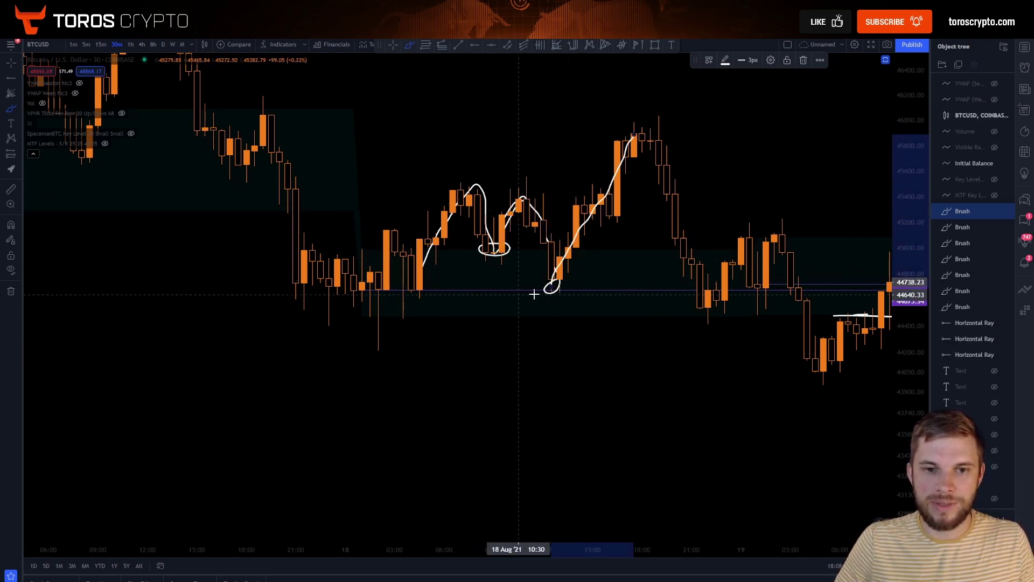
pyautogui.moveTo(533, 292); pyautogui.dragTo(575, 291)
pyautogui.hotkey('ctrl', 'z')
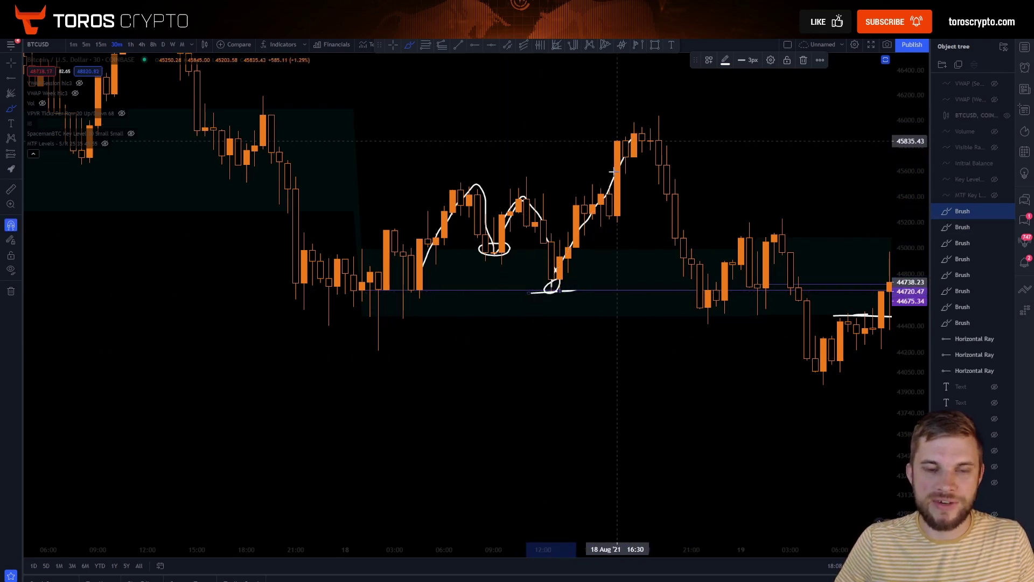
pyautogui.hotkey('ctrl', 'z')
pyautogui.hotkey('ctrl', 'z')
# - Trace the decline from the 18 August peak back to the daily open ray and undo the remaining swing strokes
pyautogui.moveTo(620, 148)
pyautogui.mouseDown()
pyautogui.moveTo(668, 139)
pyautogui.moveTo(723, 290)
pyautogui.mouseUp()
pyautogui.hotkey('ctrl', 'z')
pyautogui.hotkey('ctrl', 'z')
pyautogui.hotkey('ctrl', 'z')
pyautogui.hotkey('ctrl', 'z')
pyautogui.hotkey('ctrl', 'z')
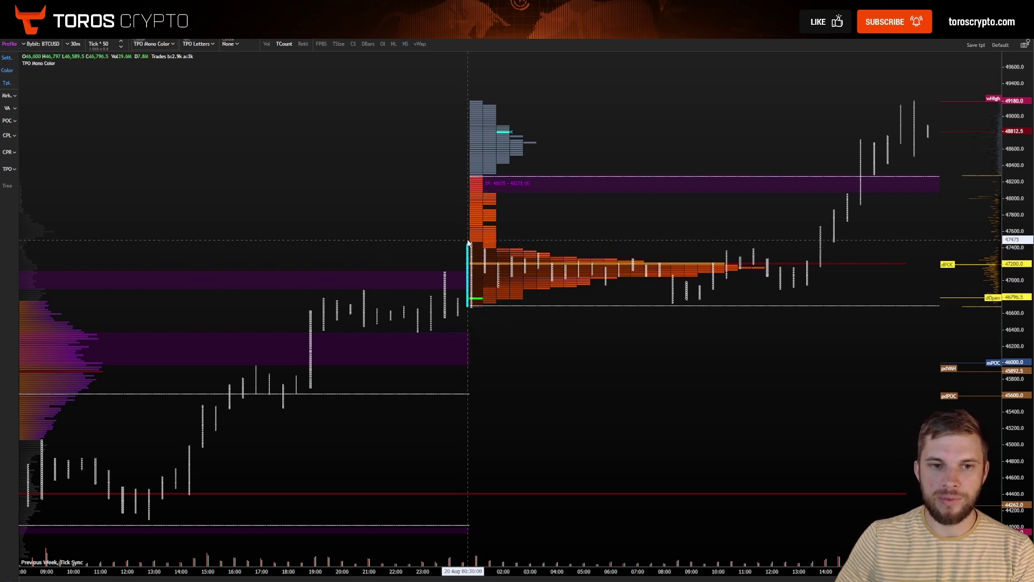
# - Examine the TPO letters and initial balance range of the 20 August profile and the preceding 19 August profile
pyautogui.moveTo(677, 367); pyautogui.dragTo(630, 404)
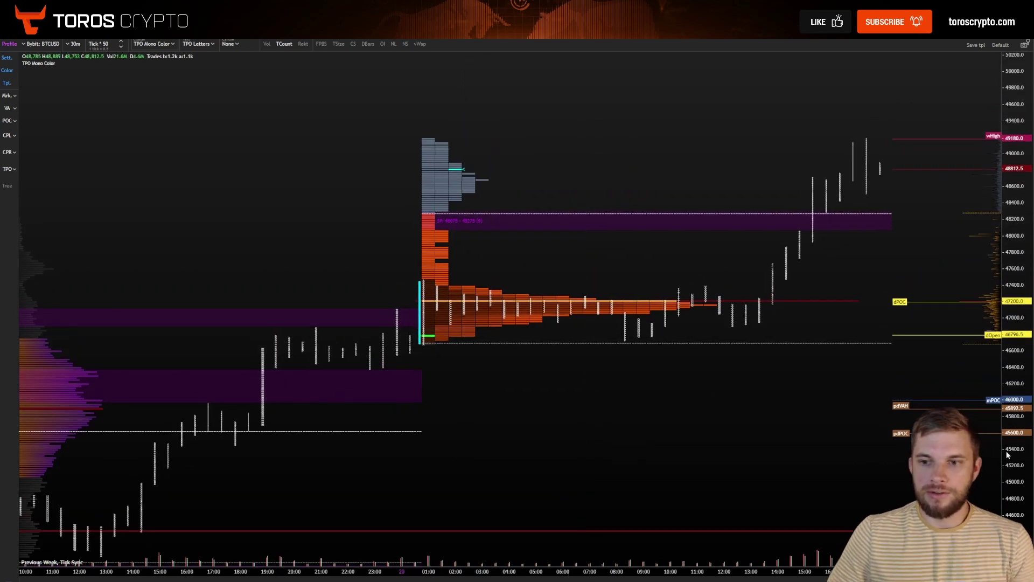
pyautogui.moveTo(1007, 455); pyautogui.dragTo(996, 108)
pyautogui.moveTo(1016, 302); pyautogui.dragTo(1014, 542)
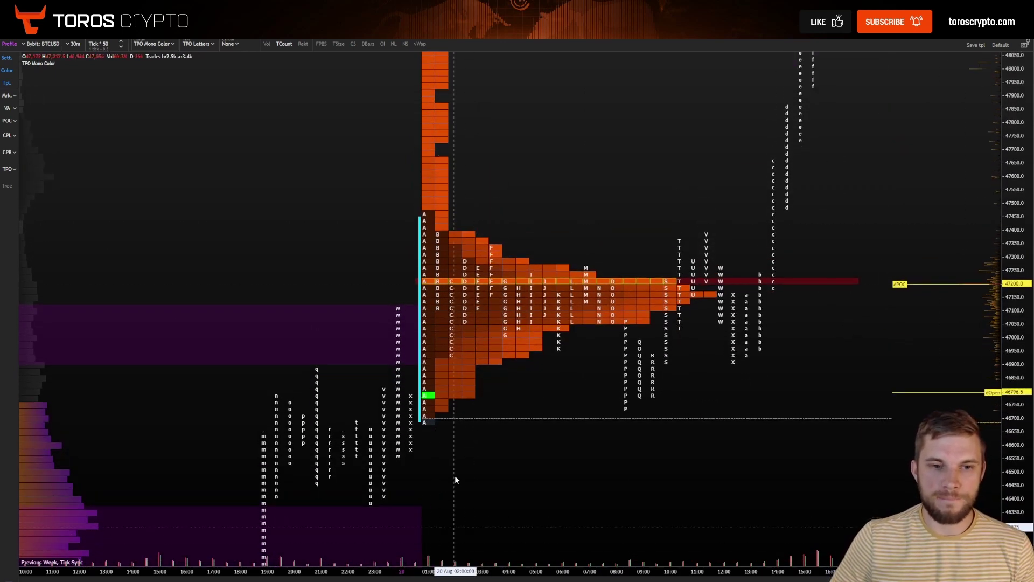
pyautogui.moveTo(814, 256); pyautogui.dragTo(781, 317)
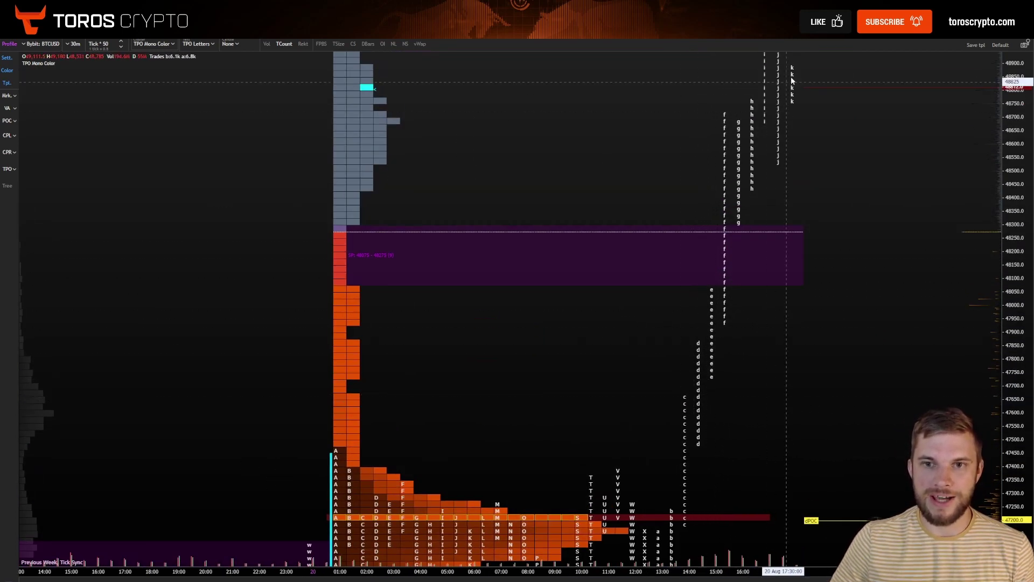
pyautogui.moveTo(652, 439); pyautogui.dragTo(854, 93)
pyautogui.moveTo(570, 400); pyautogui.dragTo(800, 177)
pyautogui.moveTo(509, 338); pyautogui.dragTo(690, 102)
pyautogui.moveTo(521, 409); pyautogui.dragTo(569, 246)
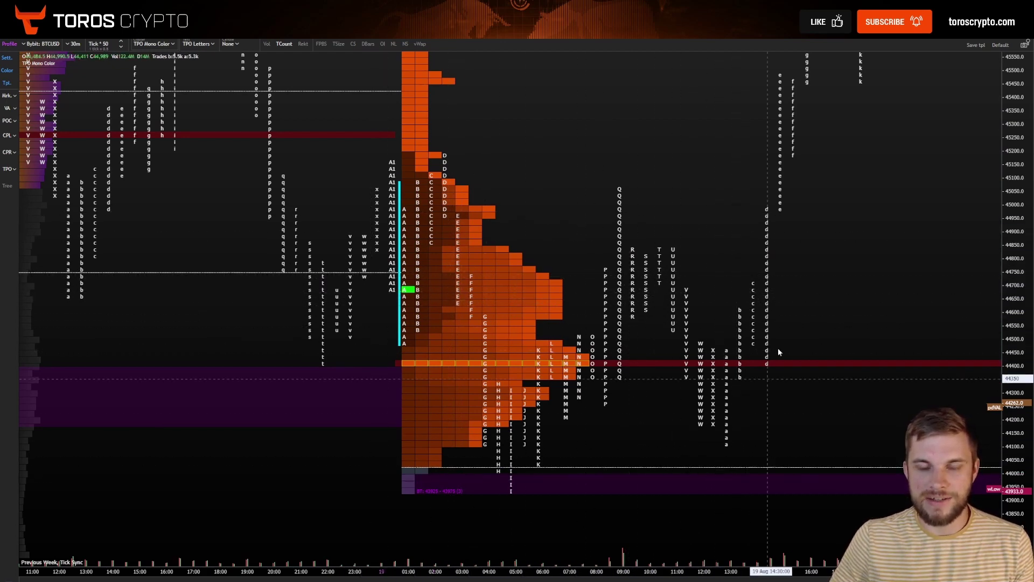
pyautogui.moveTo(752, 287); pyautogui.dragTo(734, 378)
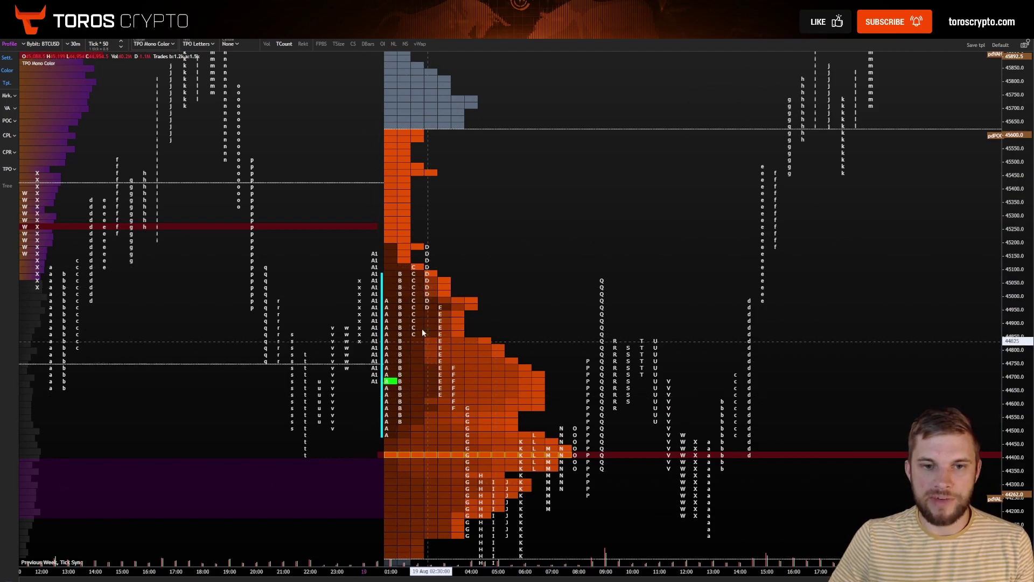
# - Bring the 15 August TPO profile into view and show the volume bars beneath the chart
pyautogui.moveTo(821, 181); pyautogui.dragTo(712, 382)
pyautogui.moveTo(556, 447); pyautogui.dragTo(859, 146)
pyautogui.moveTo(264, 225); pyautogui.dragTo(655, 362)
pyautogui.moveTo(417, 268); pyautogui.dragTo(668, 257)
pyautogui.moveTo(482, 274); pyautogui.dragTo(855, 481)
pyautogui.moveTo(543, 335); pyautogui.dragTo(726, 452)
pyautogui.moveTo(584, 326); pyautogui.dragTo(584, 442)
pyautogui.moveTo(516, 362); pyautogui.dragTo(714, 436)
pyautogui.moveTo(612, 305); pyautogui.dragTo(591, 354)
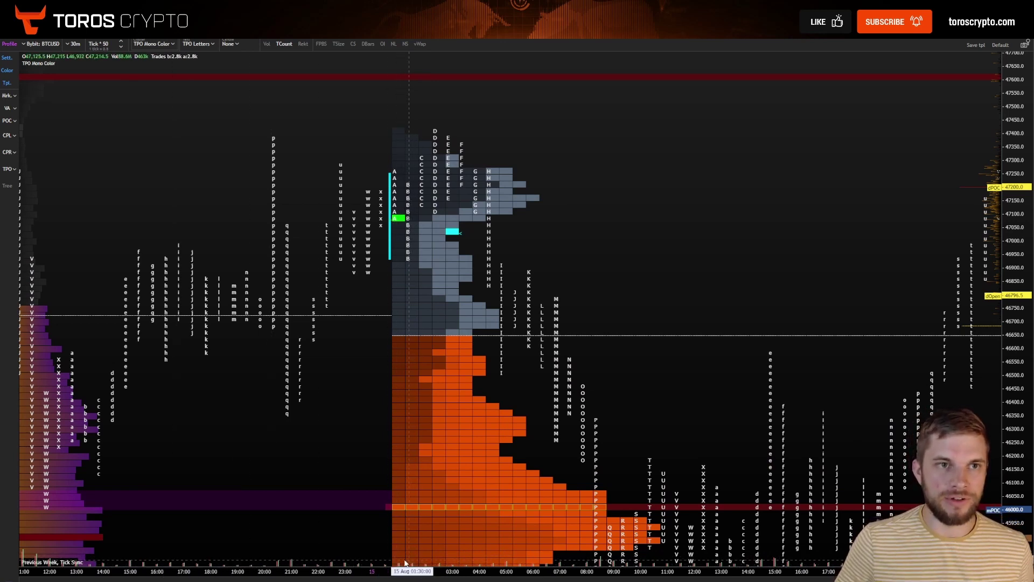
pyautogui.click(267, 45)
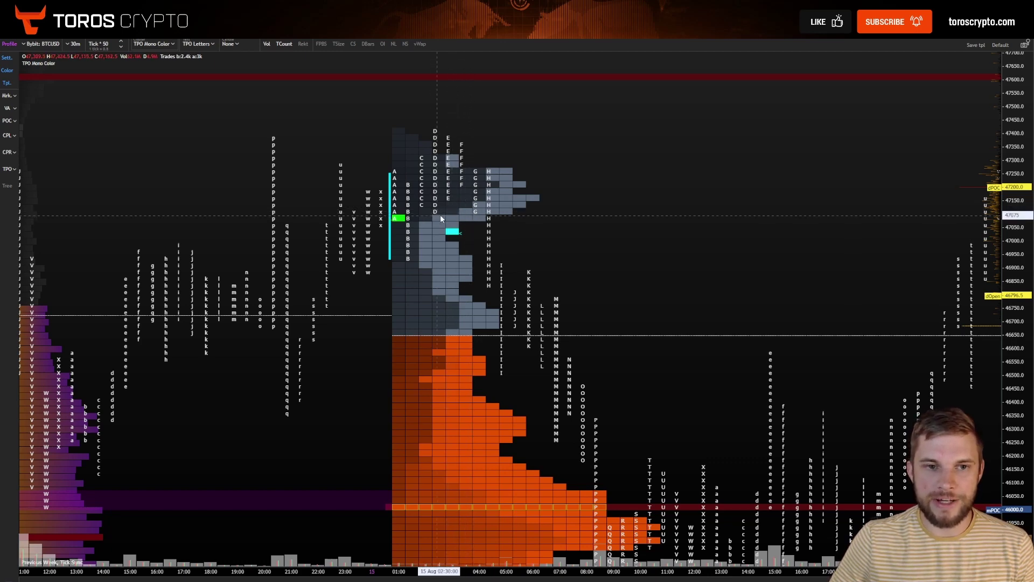
# - Examine how price leaves the initial balance on the 15 August and 14 August profiles, comparing the volume bars
pyautogui.moveTo(486, 271); pyautogui.dragTo(488, 295)
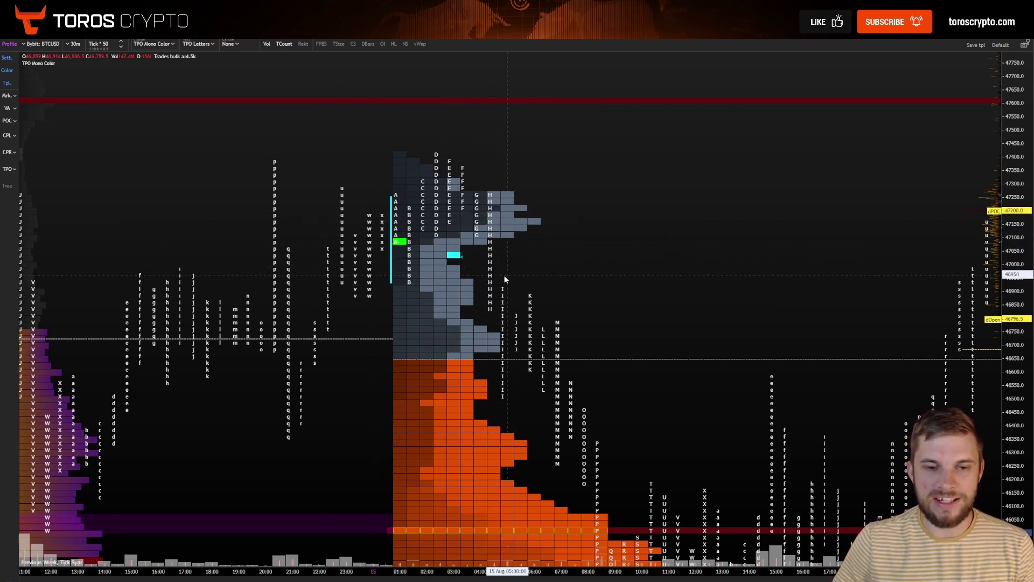
pyautogui.moveTo(506, 290); pyautogui.dragTo(486, 208)
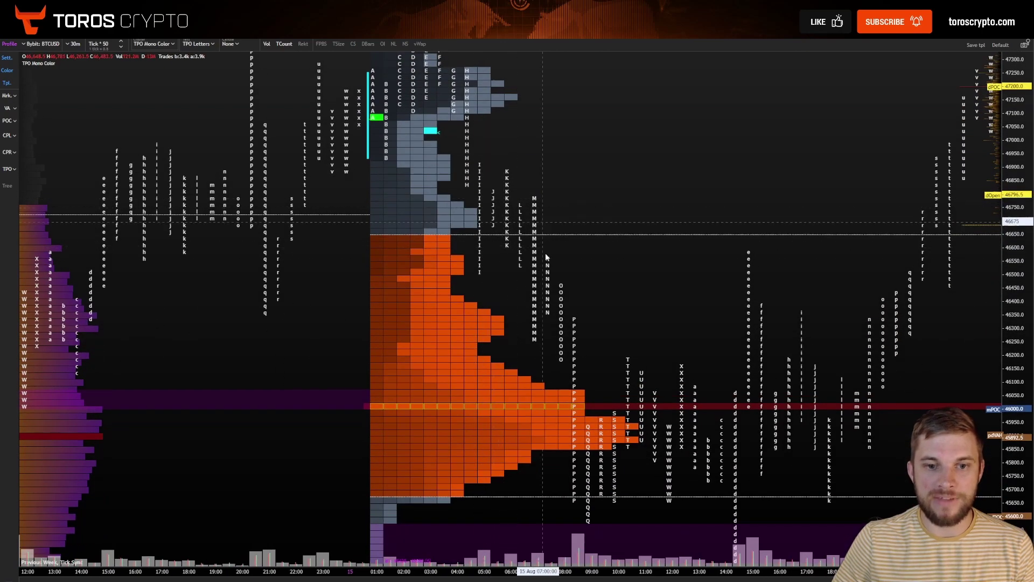
pyautogui.moveTo(591, 427); pyautogui.dragTo(572, 418)
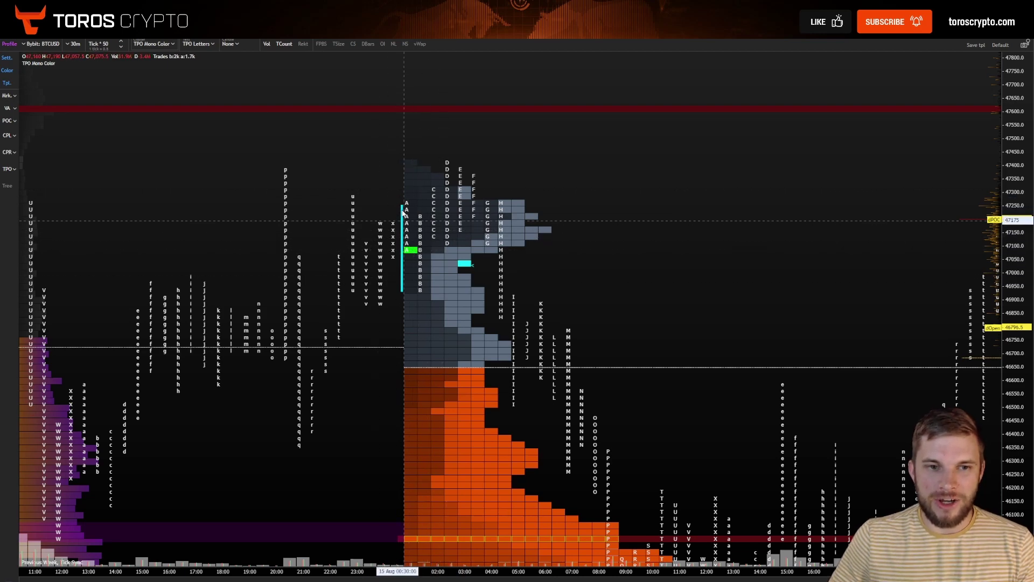
pyautogui.moveTo(418, 249); pyautogui.dragTo(427, 250)
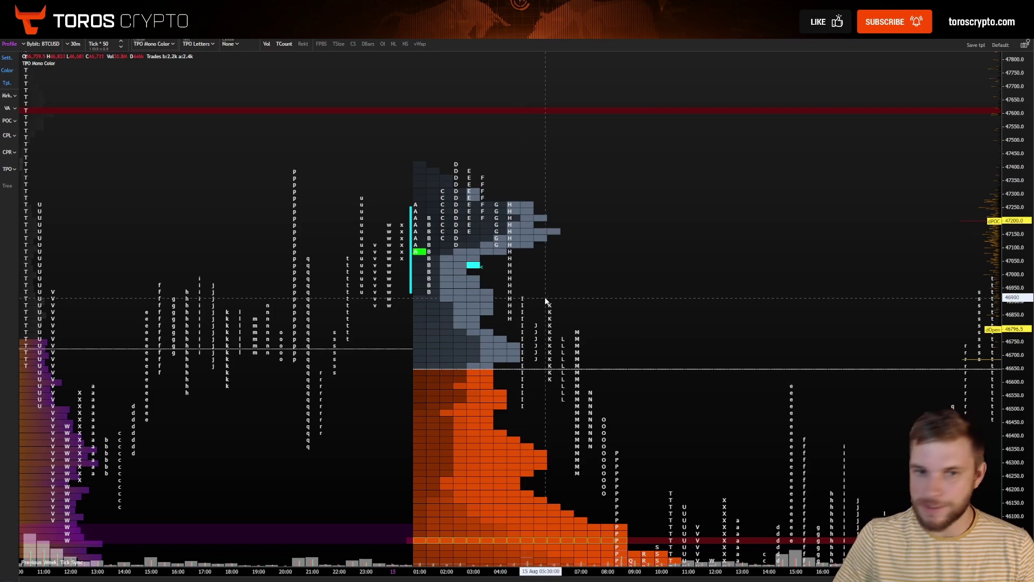
pyautogui.moveTo(635, 497); pyautogui.dragTo(781, 240)
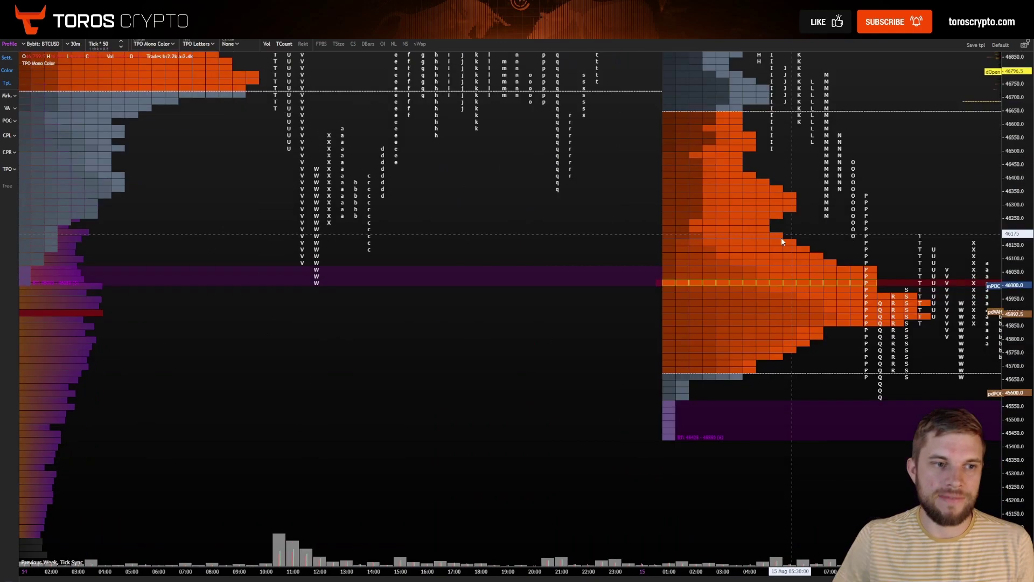
pyautogui.moveTo(456, 229); pyautogui.dragTo(771, 427)
pyautogui.moveTo(366, 186); pyautogui.dragTo(445, 350)
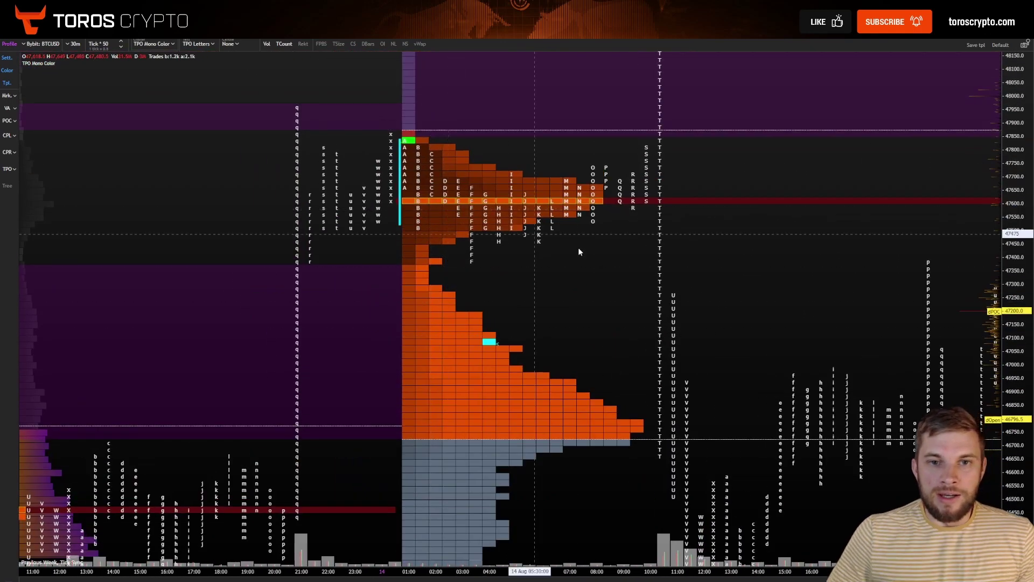
pyautogui.moveTo(579, 248); pyautogui.dragTo(523, 285)
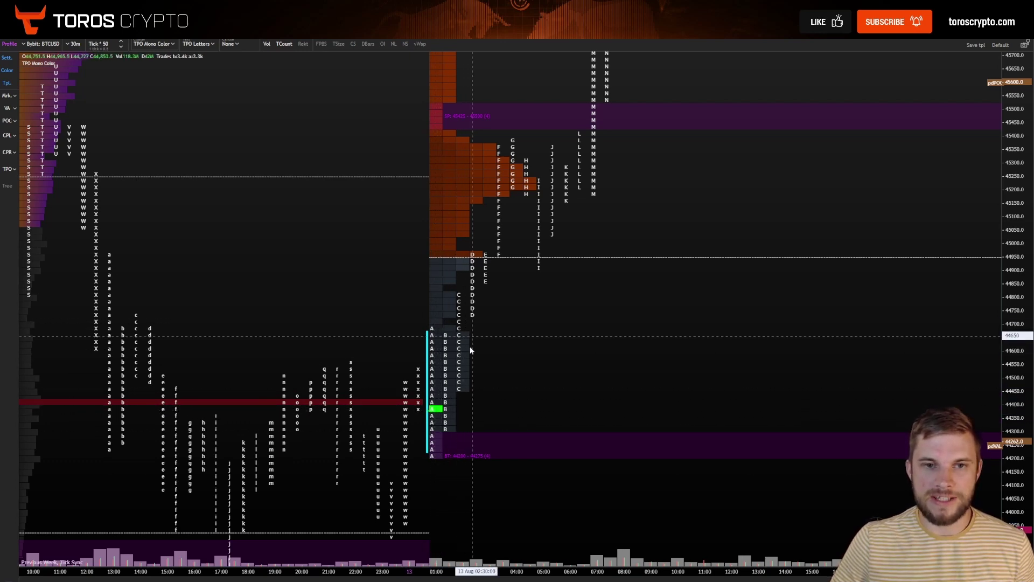
# - Examine the initial balance and range extension on the 13 August and 12 August profiles
pyautogui.moveTo(471, 348); pyautogui.dragTo(425, 451)
pyautogui.moveTo(596, 116); pyautogui.dragTo(522, 504)
pyautogui.moveTo(547, 413); pyautogui.dragTo(450, 430)
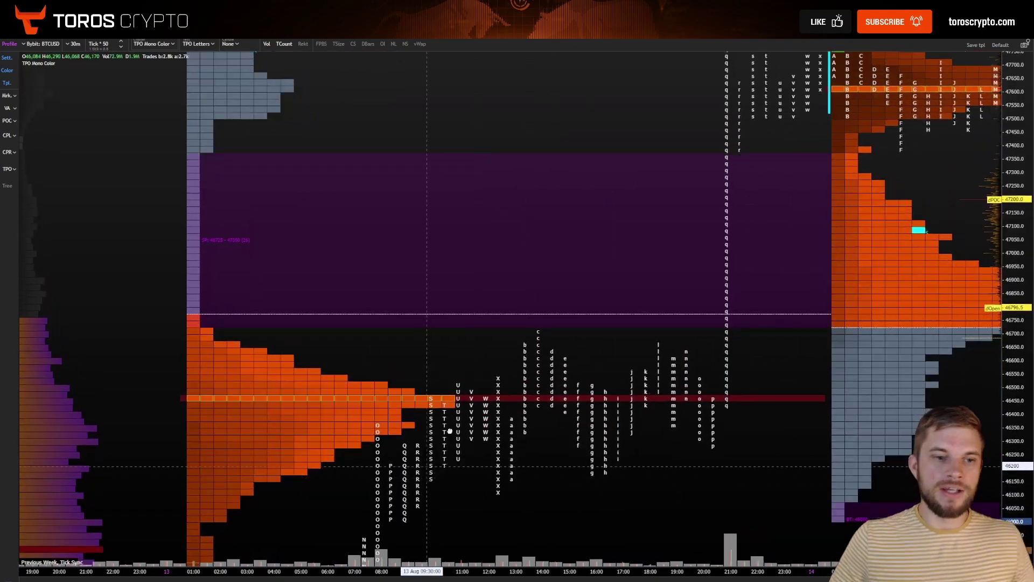
pyautogui.hscroll(-6, 450, 431)
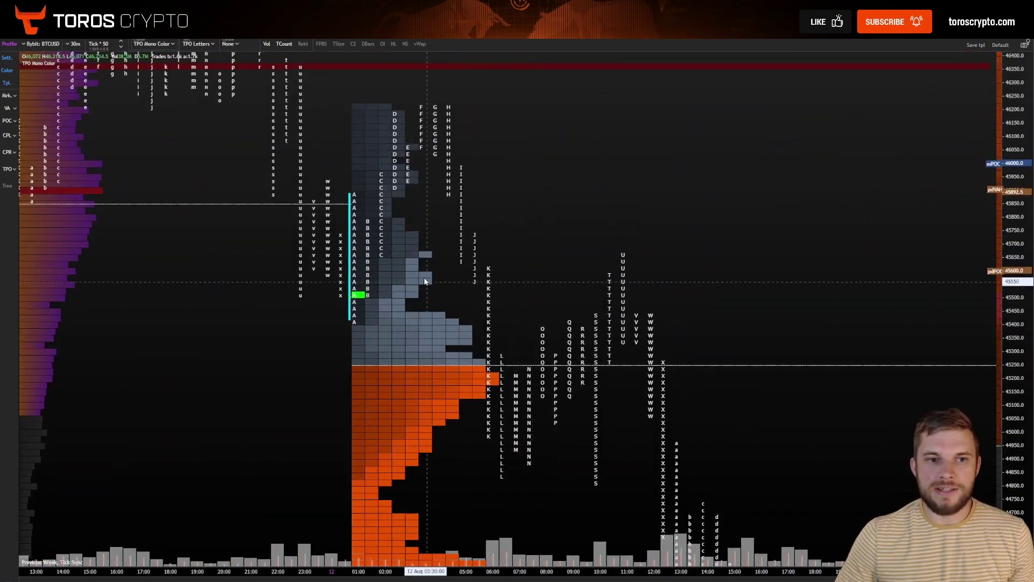
pyautogui.hscroll(3, 697, 358)
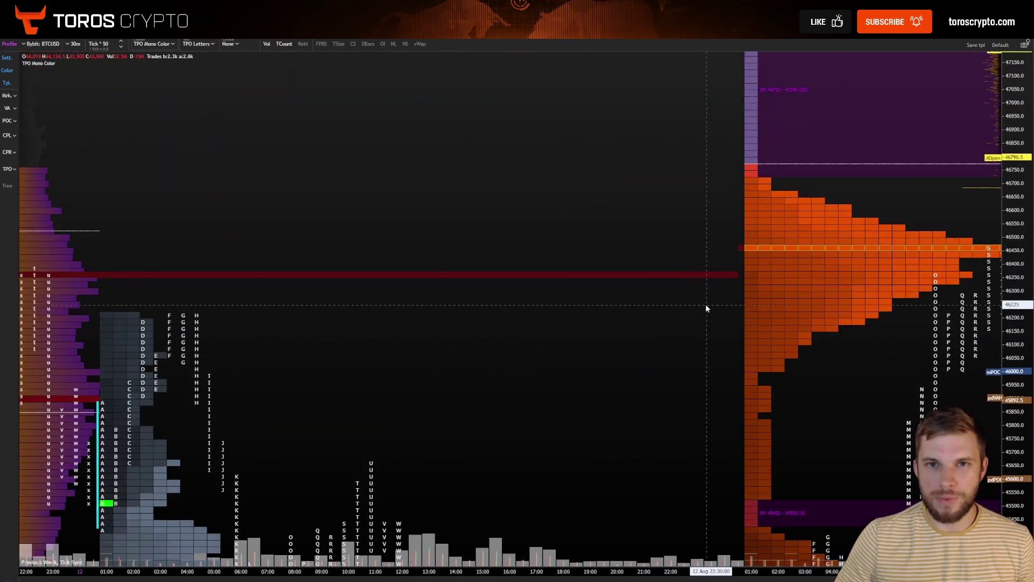
pyautogui.hscroll(4, 708, 309)
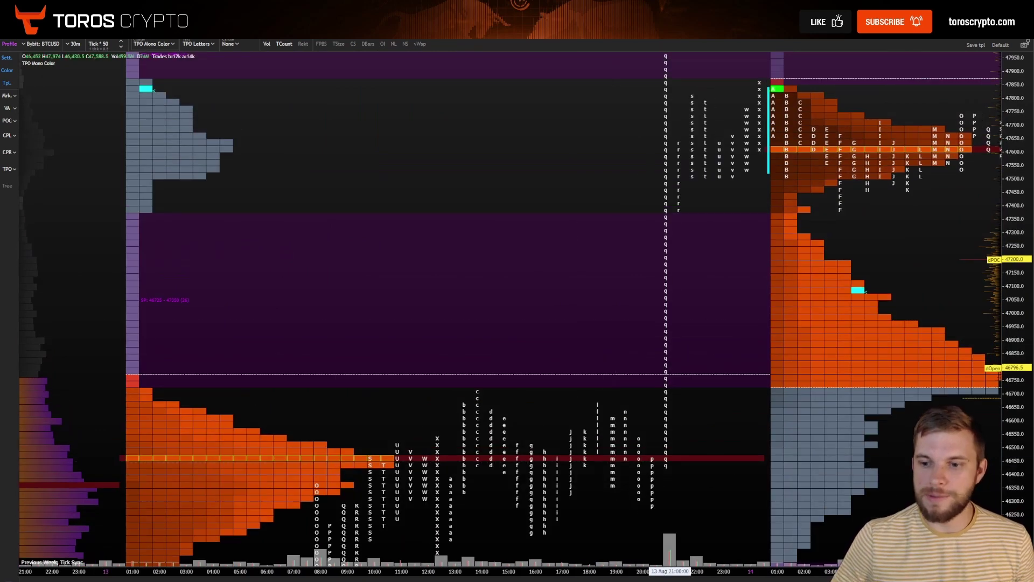
# - Return to the latest profile, load the "Toros. TPO - Sessions" template and enlarge the scale until the TPO letters are readable
pyautogui.press('End')
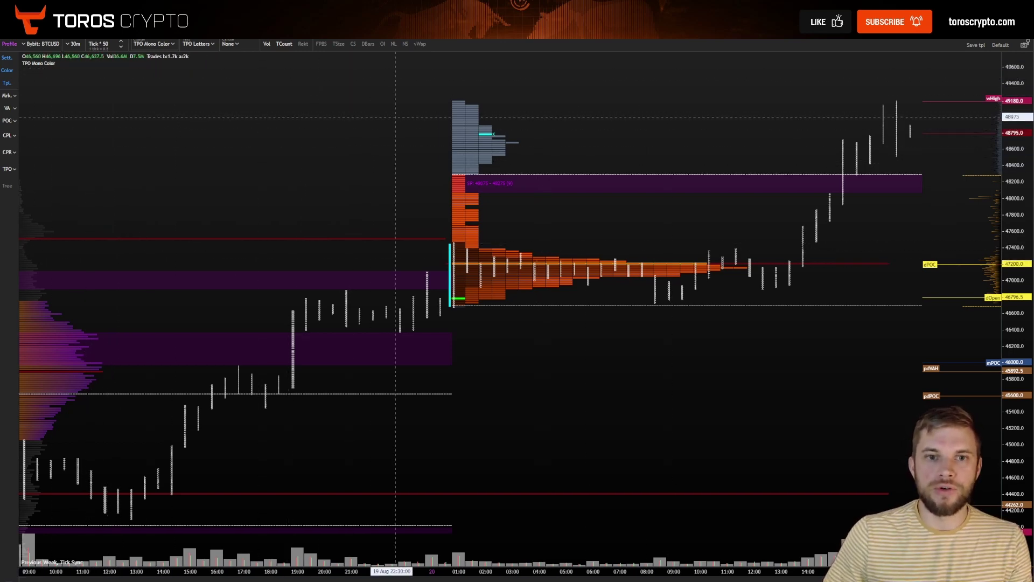
pyautogui.press('2')
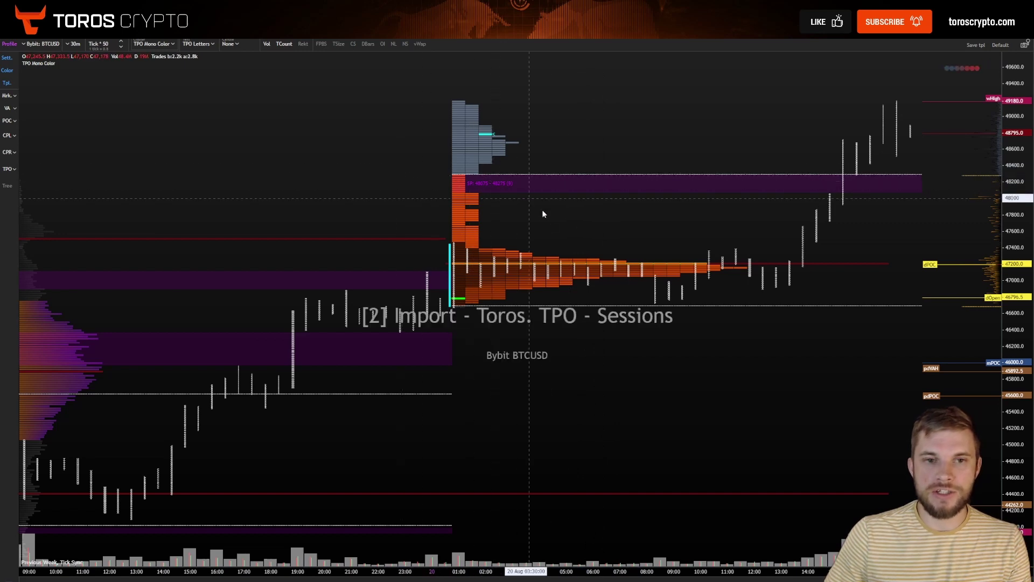
pyautogui.moveTo(759, 415); pyautogui.dragTo(687, 451)
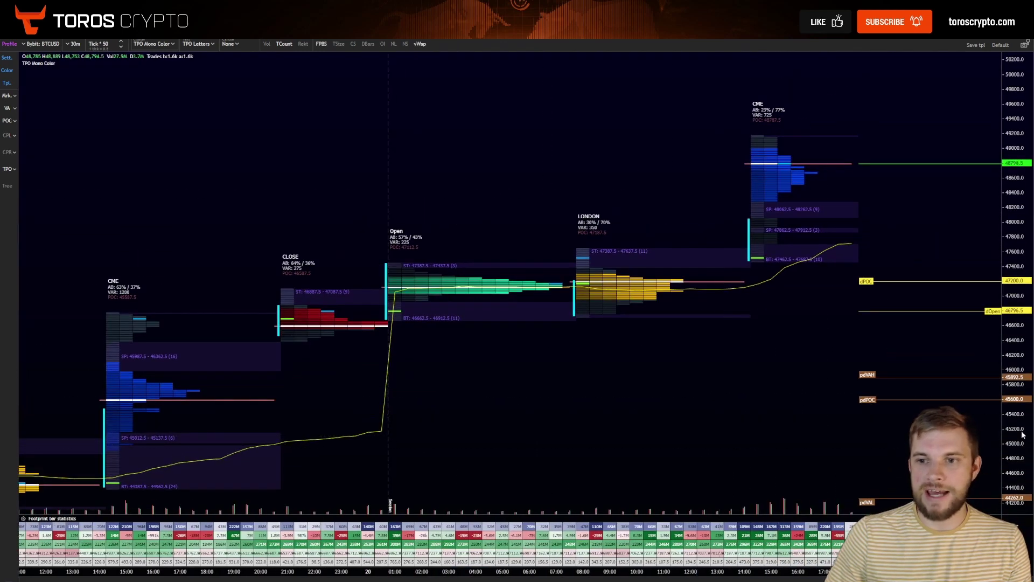
pyautogui.moveTo(1022, 432); pyautogui.dragTo(1010, 303)
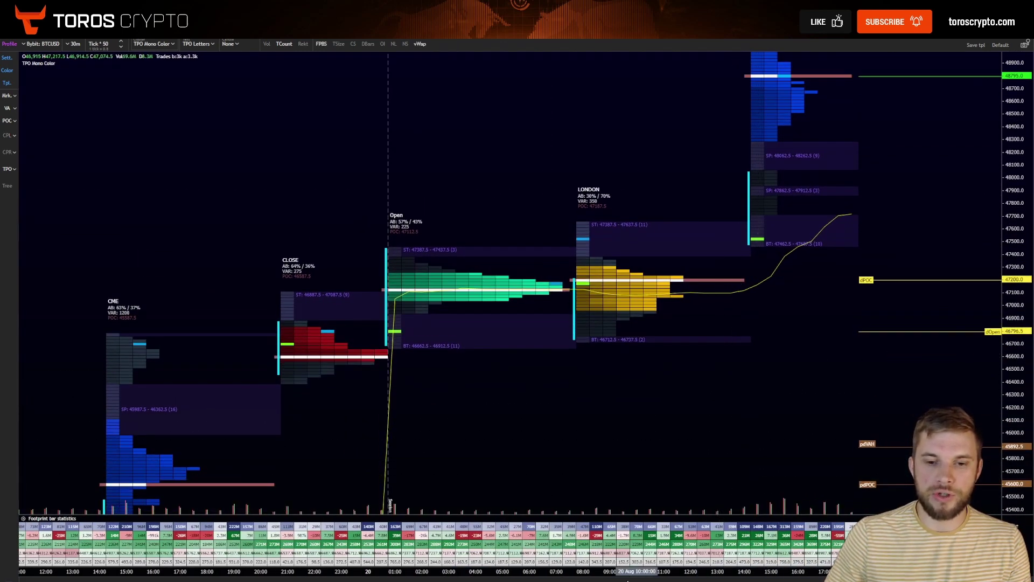
pyautogui.moveTo(600, 570); pyautogui.dragTo(555, 570)
pyautogui.moveTo(690, 430); pyautogui.dragTo(565, 452)
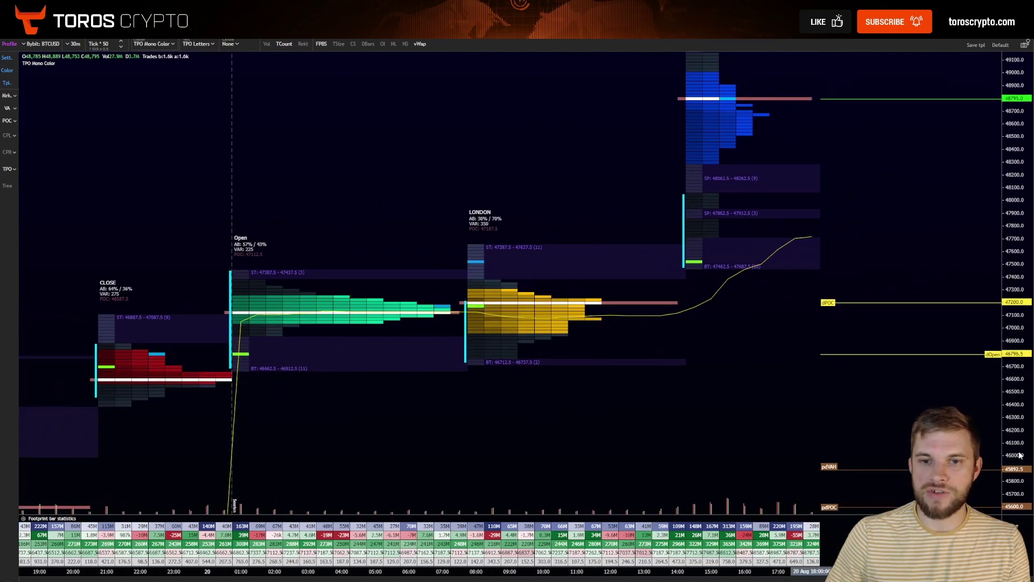
pyautogui.moveTo(1018, 455); pyautogui.dragTo(1026, 356)
pyautogui.moveTo(918, 265); pyautogui.dragTo(914, 392)
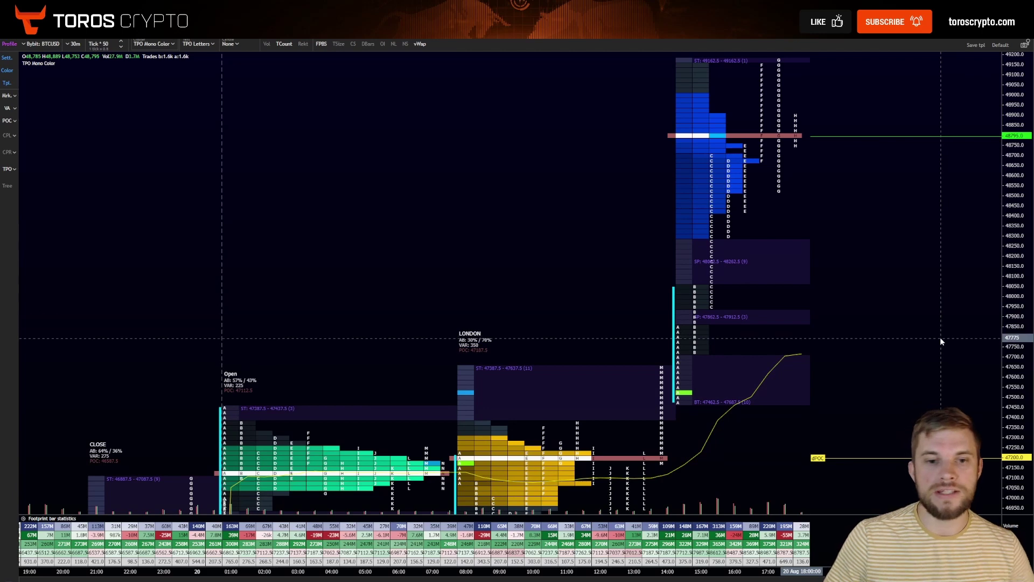
# - Examine the initial balance of each Open, London, CME and Close session profile on 20 August and 19 August
pyautogui.moveTo(874, 378); pyautogui.dragTo(924, 231)
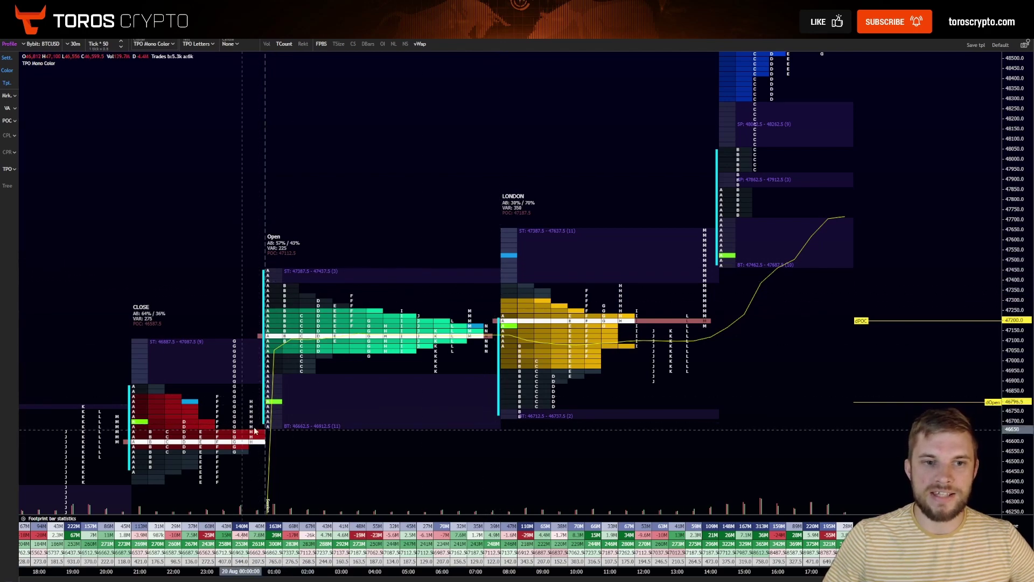
pyautogui.moveTo(505, 315); pyautogui.dragTo(404, 421)
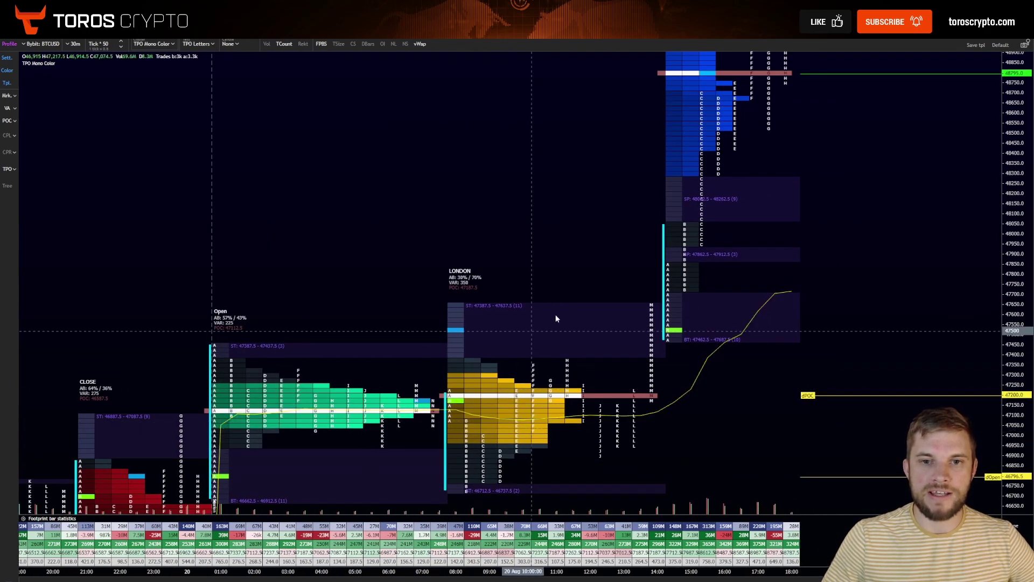
pyautogui.moveTo(587, 278); pyautogui.dragTo(519, 424)
pyautogui.moveTo(482, 330); pyautogui.dragTo(702, 65)
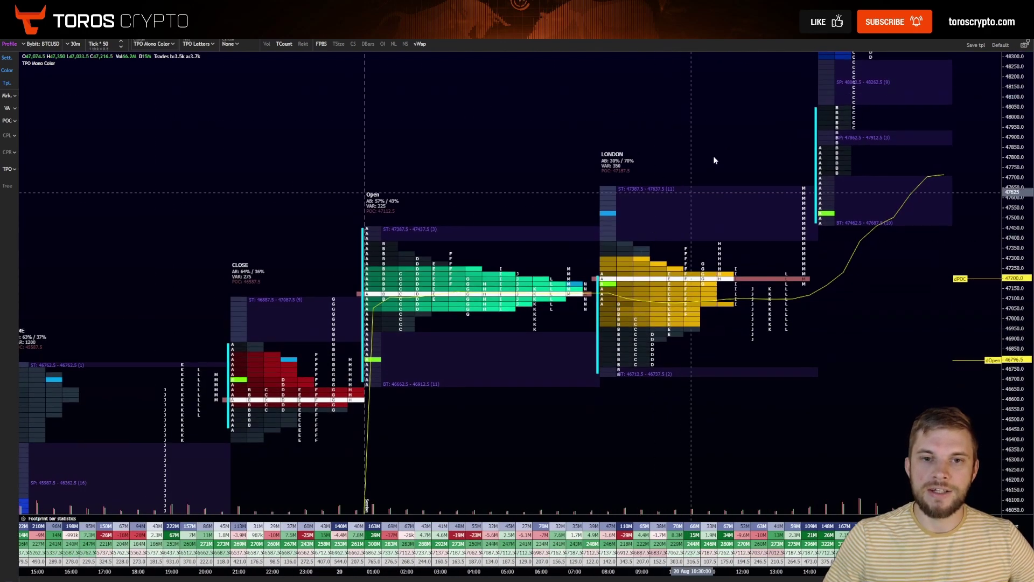
pyautogui.moveTo(687, 153); pyautogui.dragTo(519, 224)
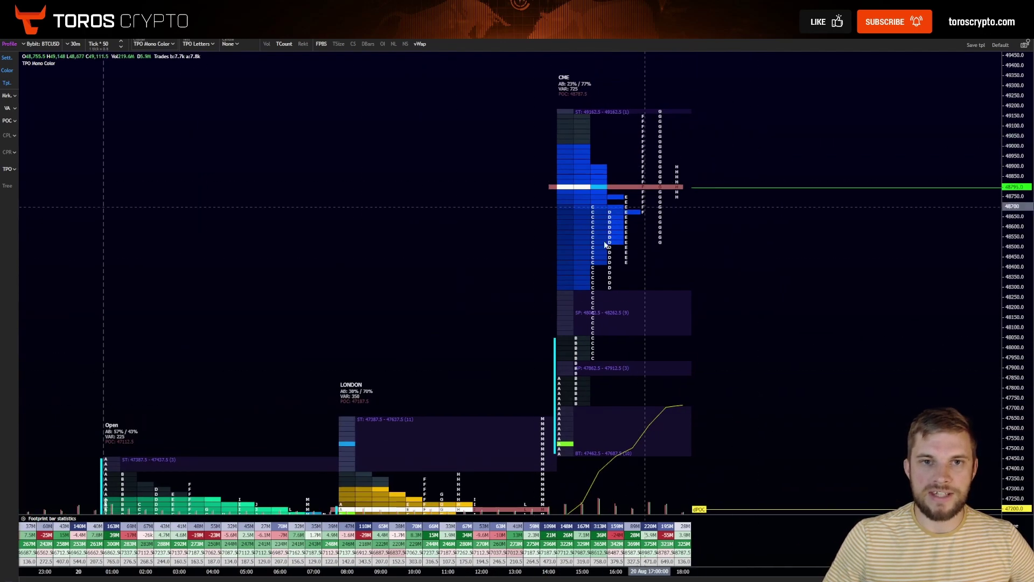
pyautogui.moveTo(451, 322); pyautogui.dragTo(825, 52)
pyautogui.moveTo(483, 324); pyautogui.dragTo(807, 97)
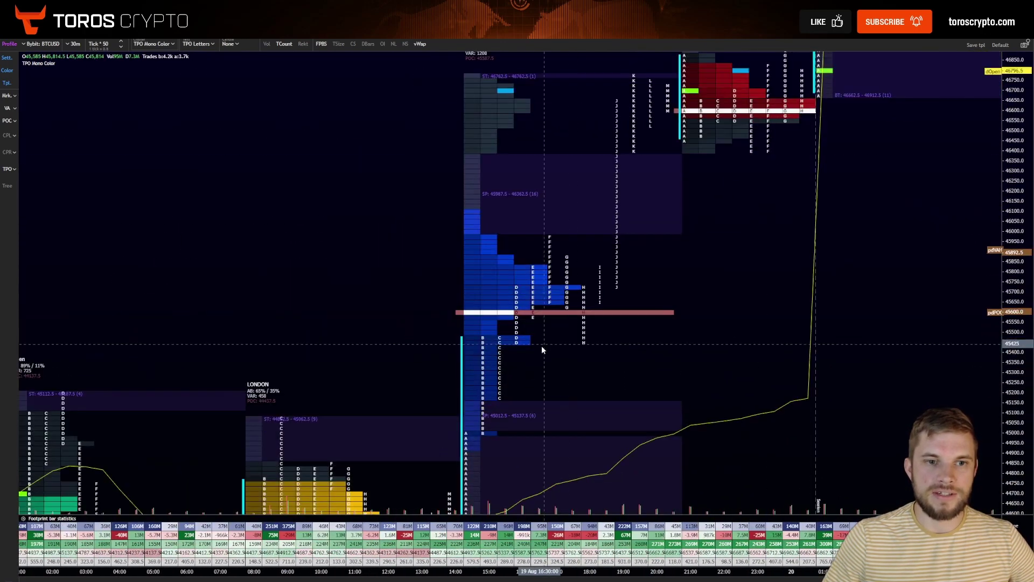
pyautogui.moveTo(543, 350); pyautogui.dragTo(653, 202)
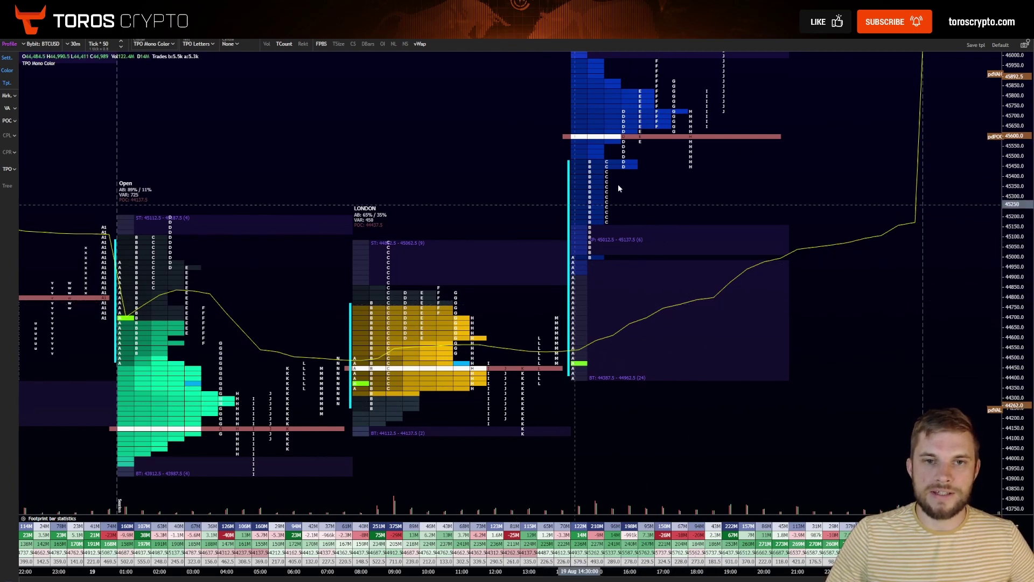
pyautogui.moveTo(360, 333); pyautogui.dragTo(609, 340)
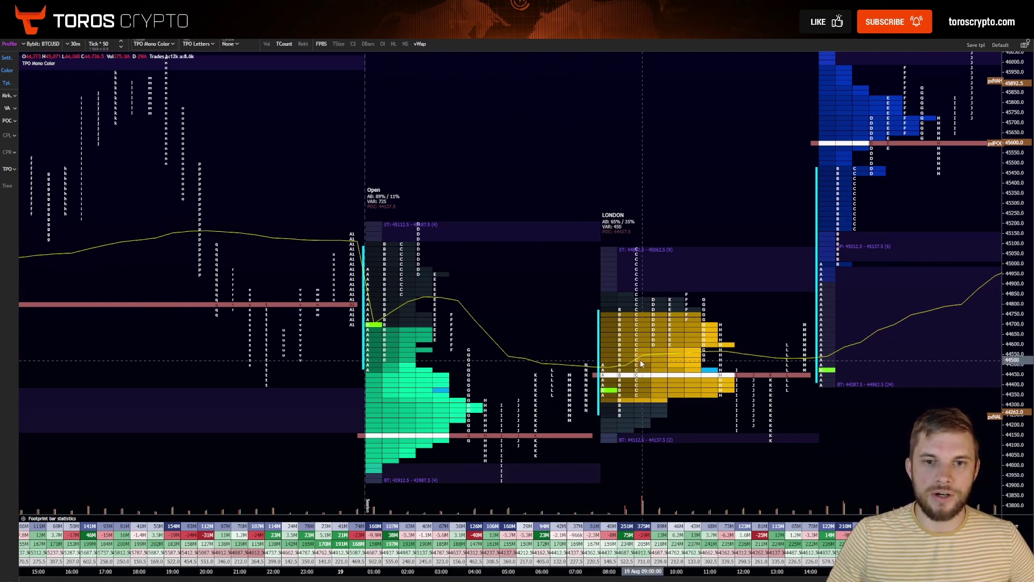
pyautogui.hscroll(4, 640, 360)
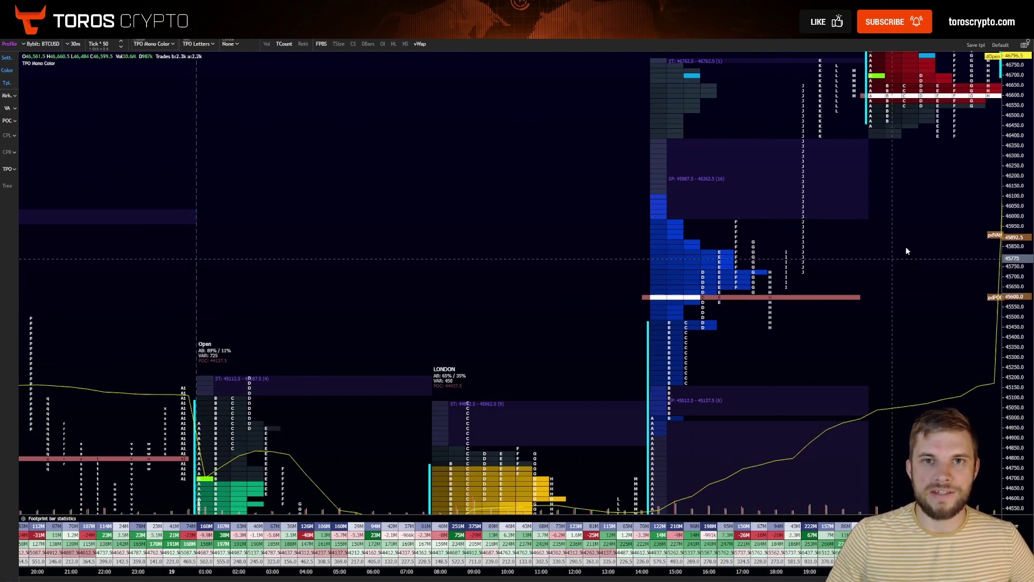
pyautogui.hscroll(5, 923, 241)
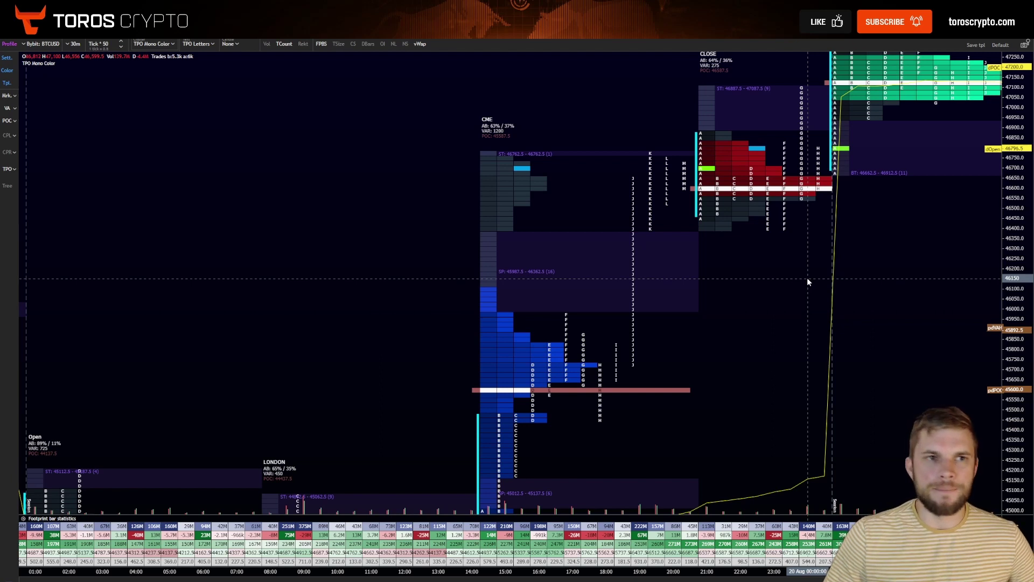